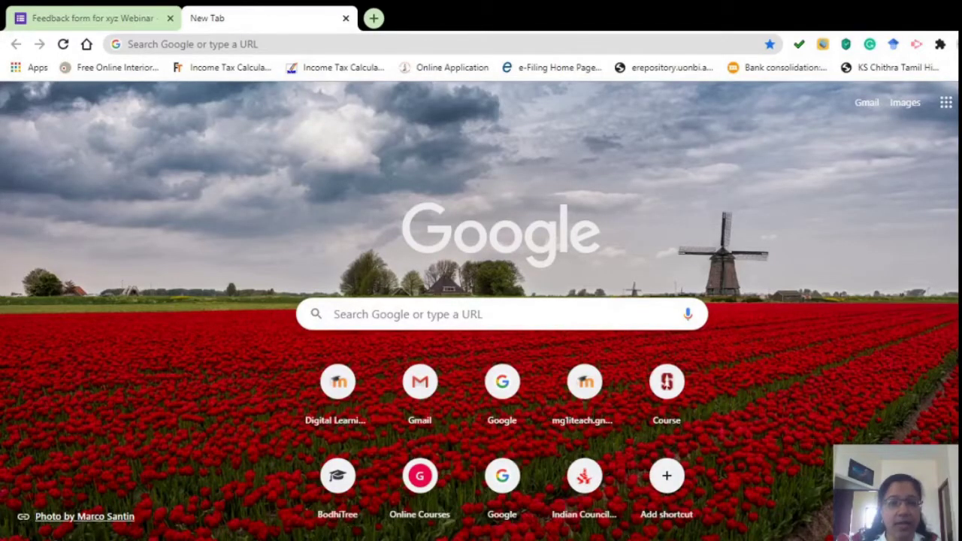
Step: Search Google for 'google slides' and go to the Google Slides home page
left_click(388, 319)
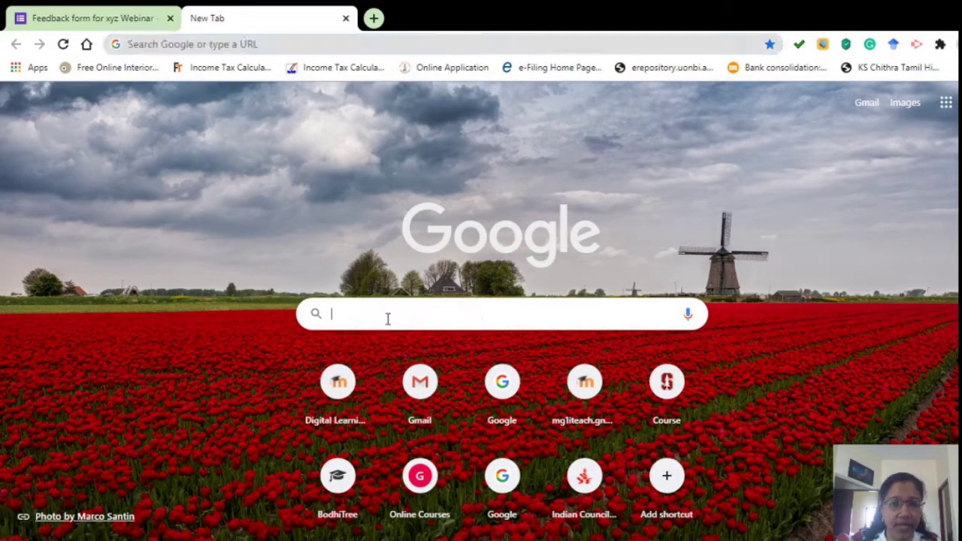
type("Goo")
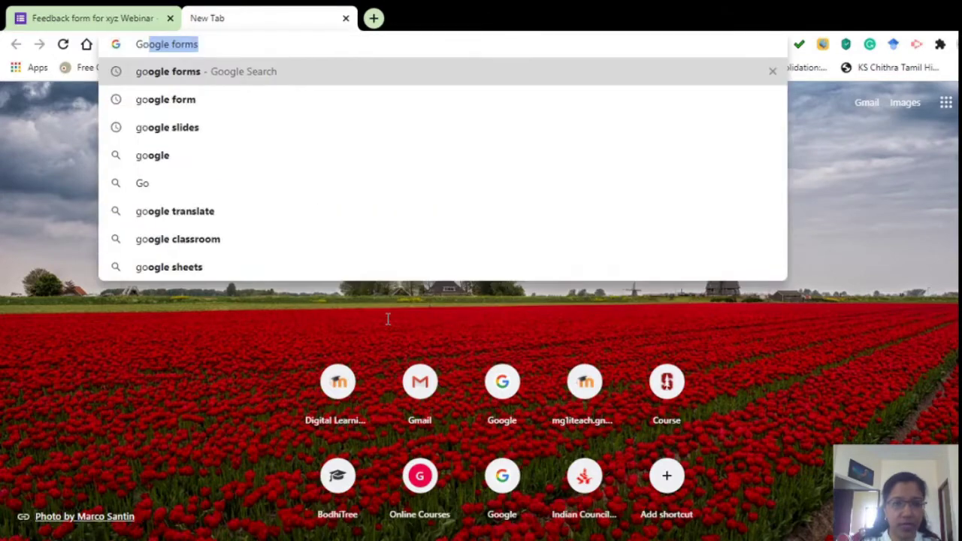
key("Down")
key("Down")
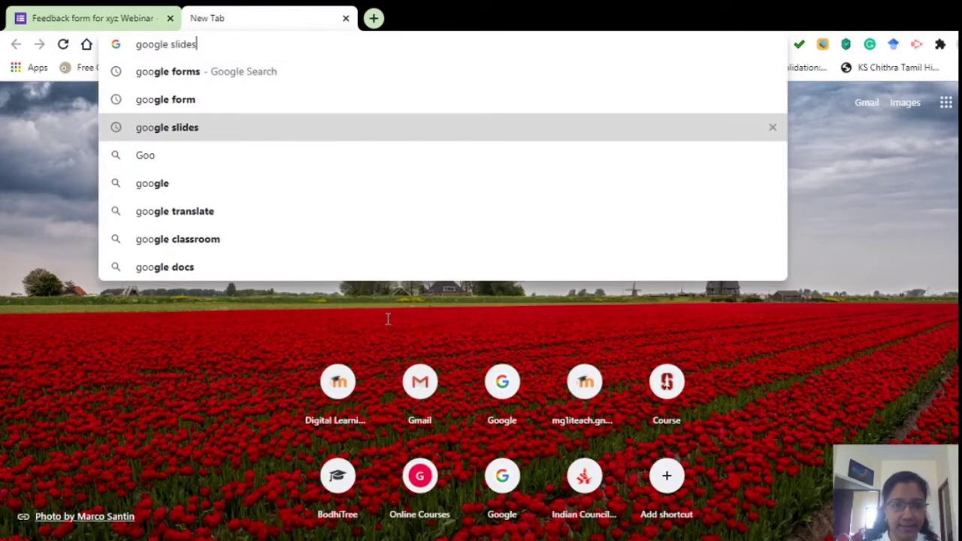
key("Return")
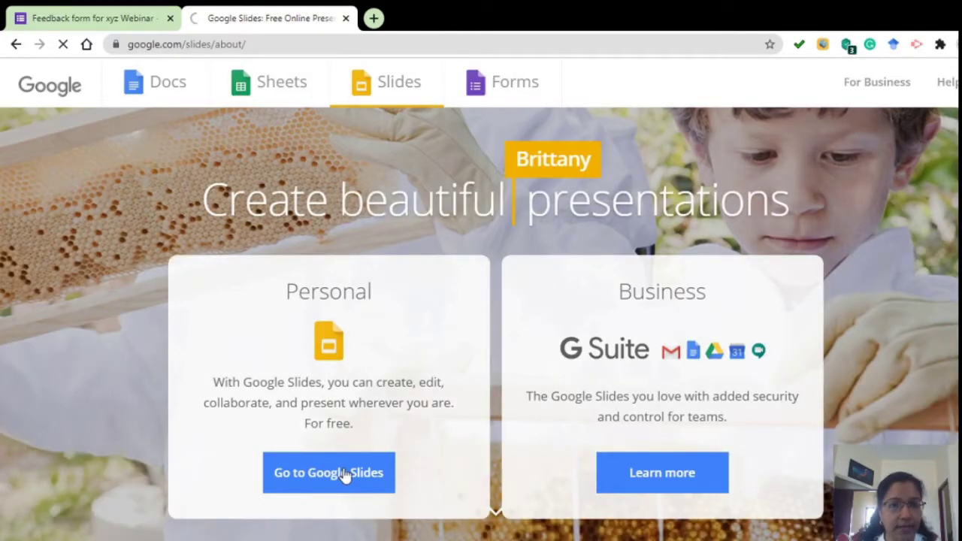
left_click(344, 476)
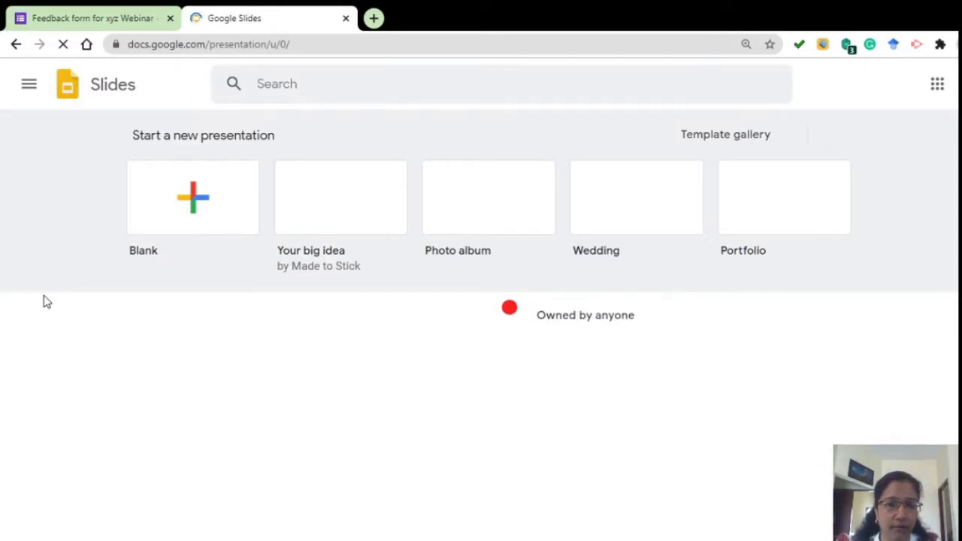
Step: Create a new Blank Untitled presentation from the Slides home page
left_click(191, 205)
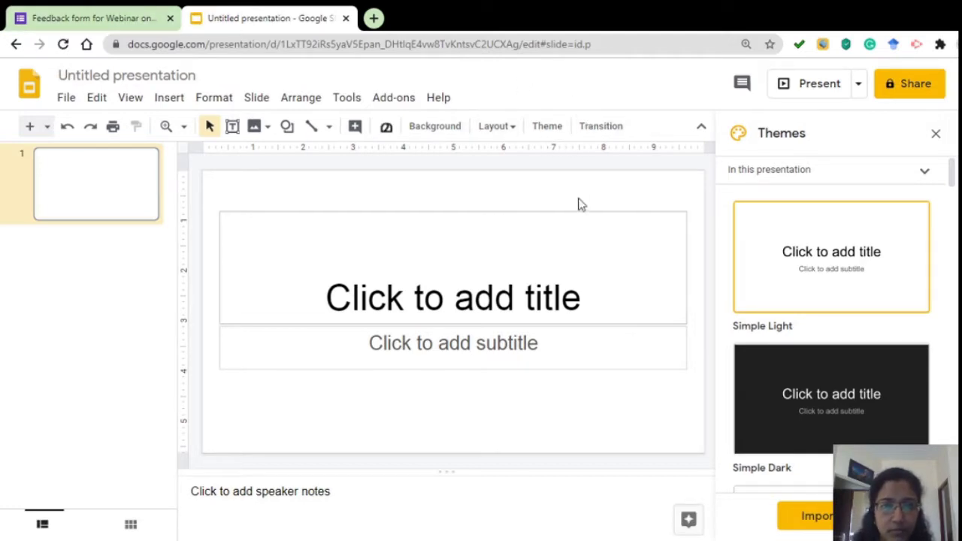
Step: Delete the title and subtitle placeholders from the first slide
left_click(589, 213)
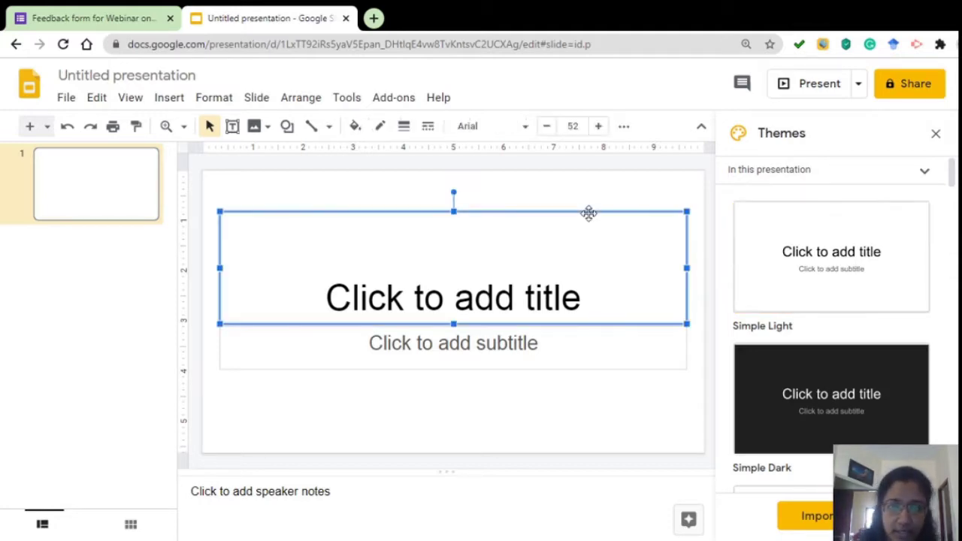
key("Delete")
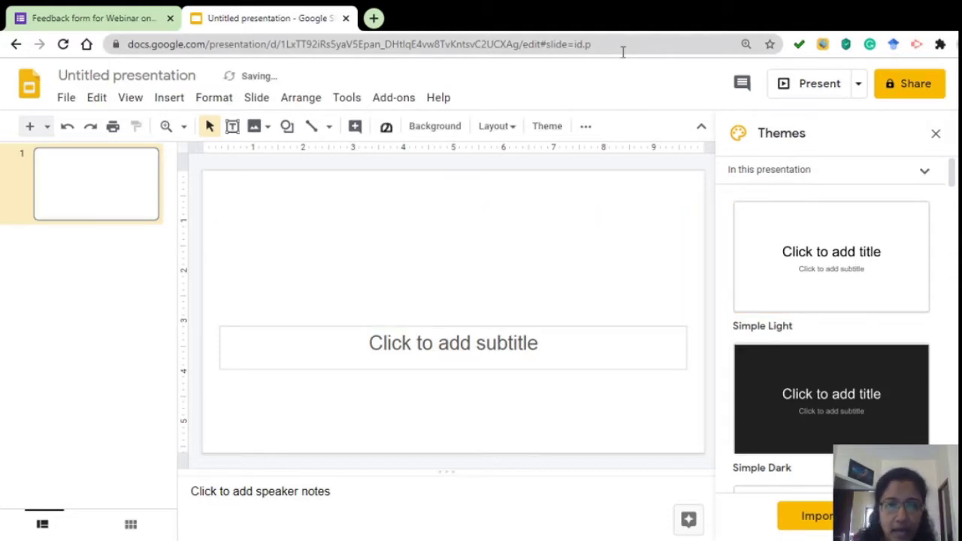
left_click(550, 329)
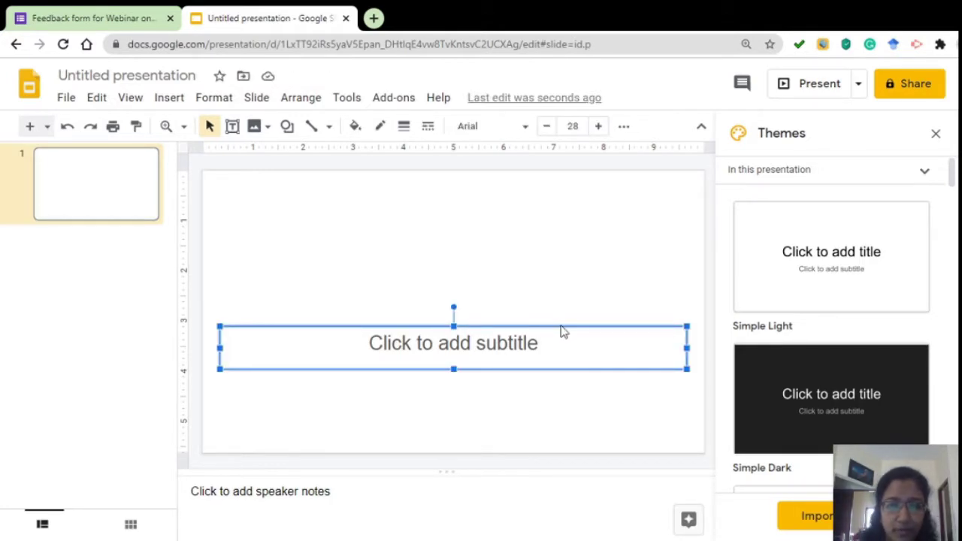
key("Delete")
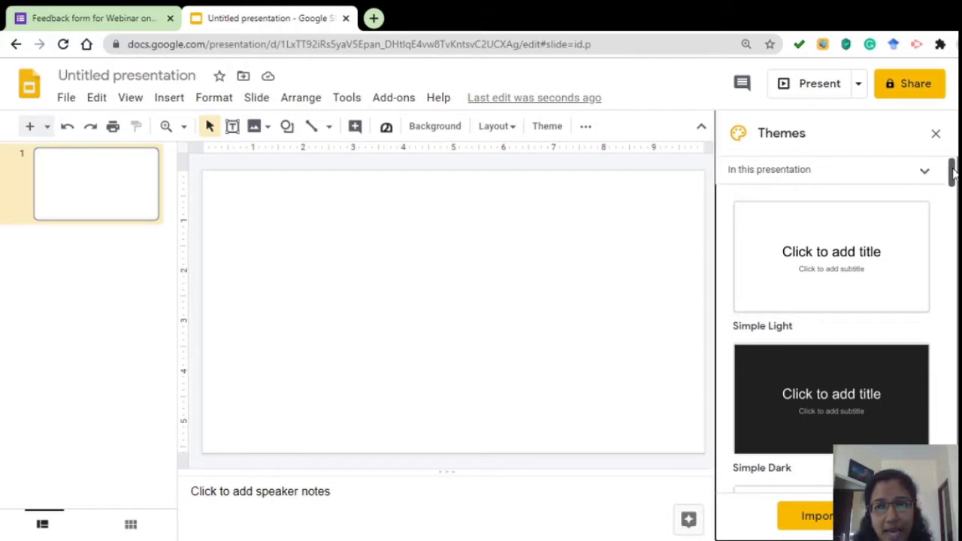
Step: Scroll through the Themes panel and pick the Text box tool
left_click_drag(951, 171, 952, 459)
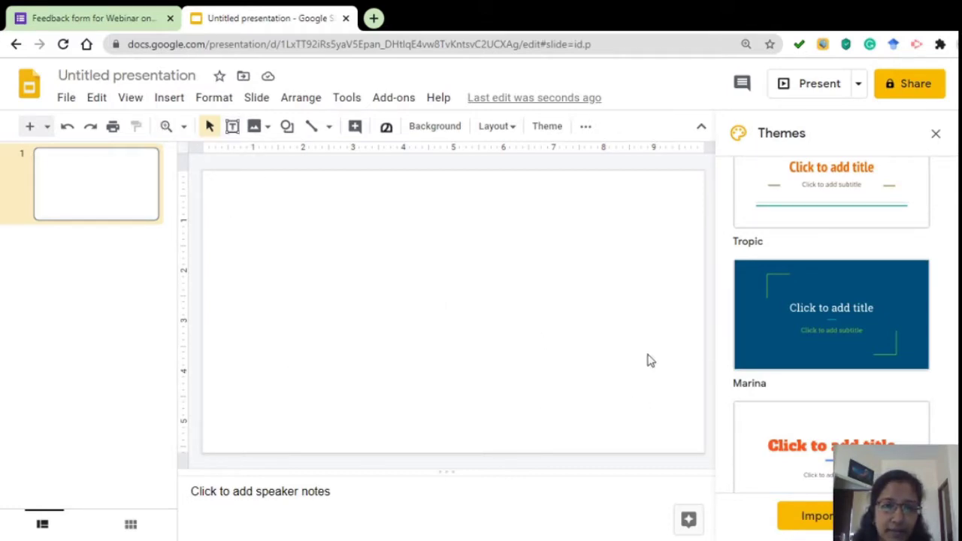
left_click(233, 126)
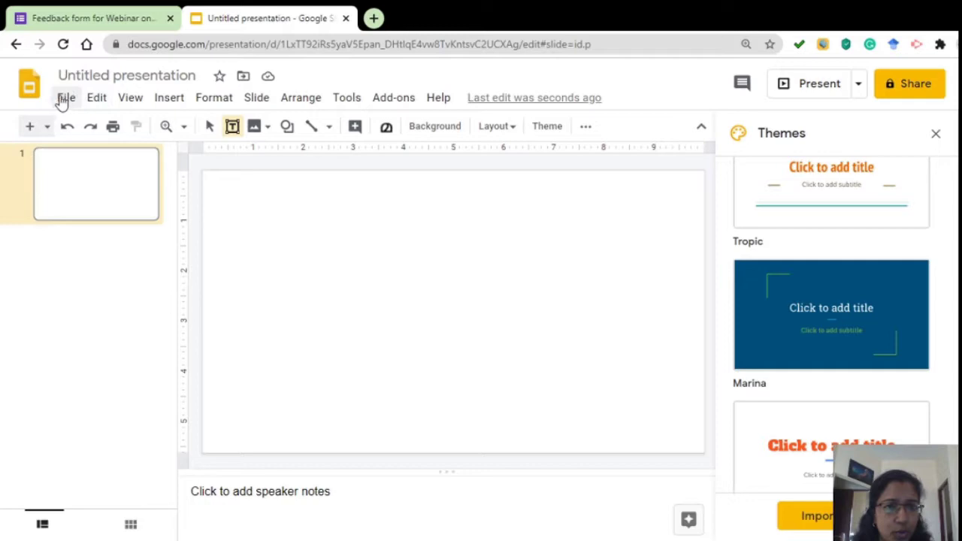
Step: Draw a Frame shape spanning the whole slide and thin its border to a narrow outline
left_click(170, 98)
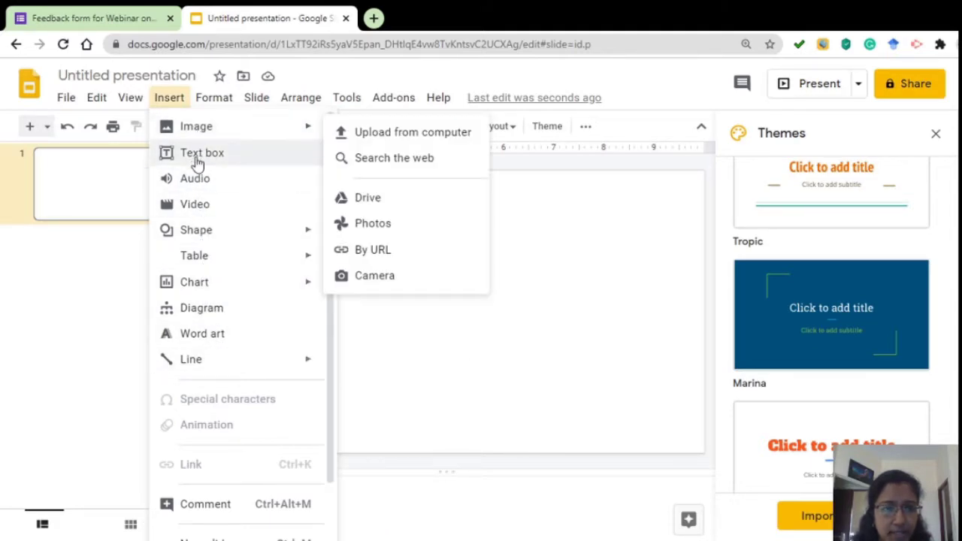
mouse_move(200, 230)
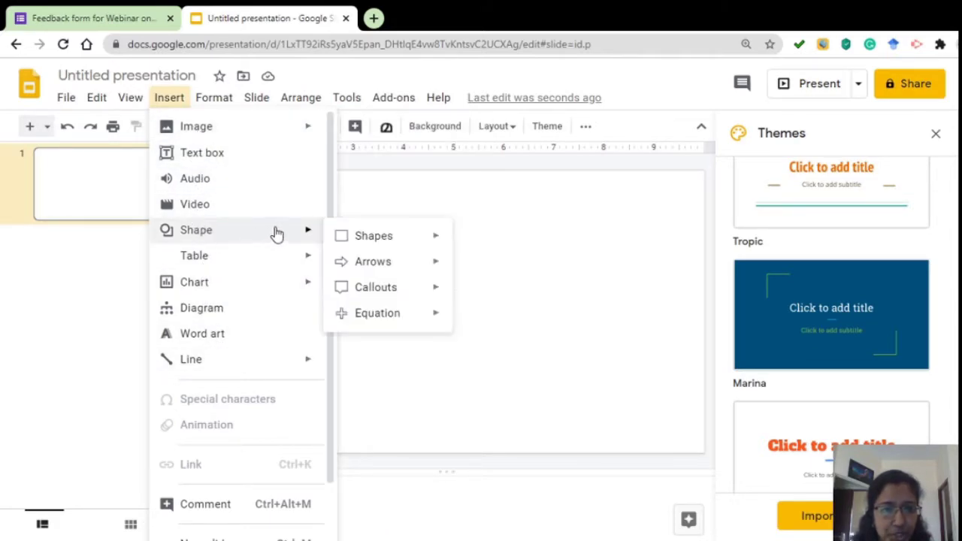
mouse_move(354, 235)
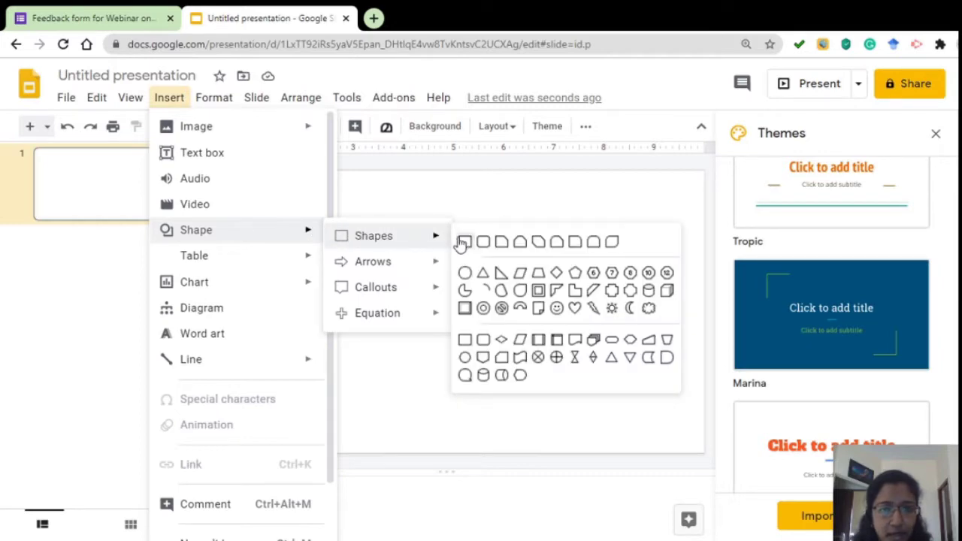
left_click(539, 291)
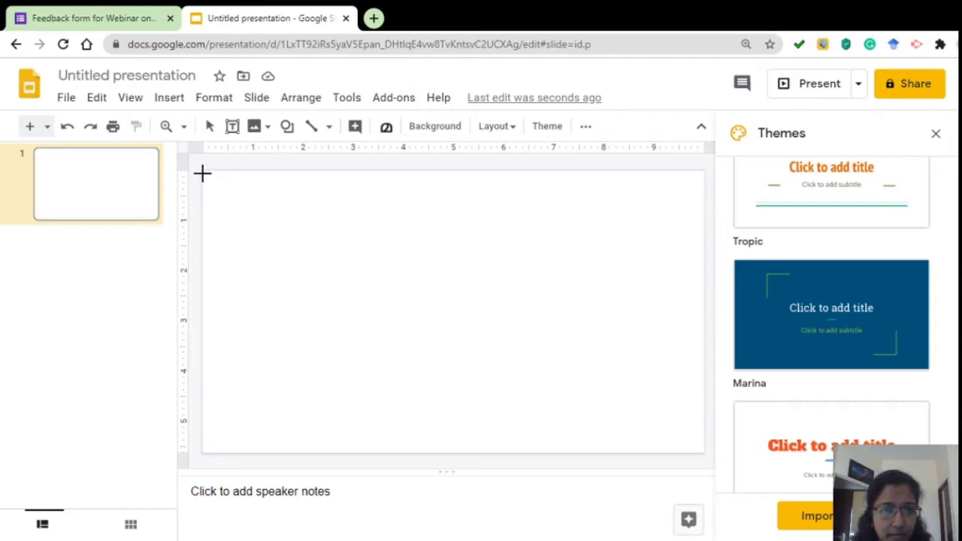
left_click_drag(203, 170, 702, 450)
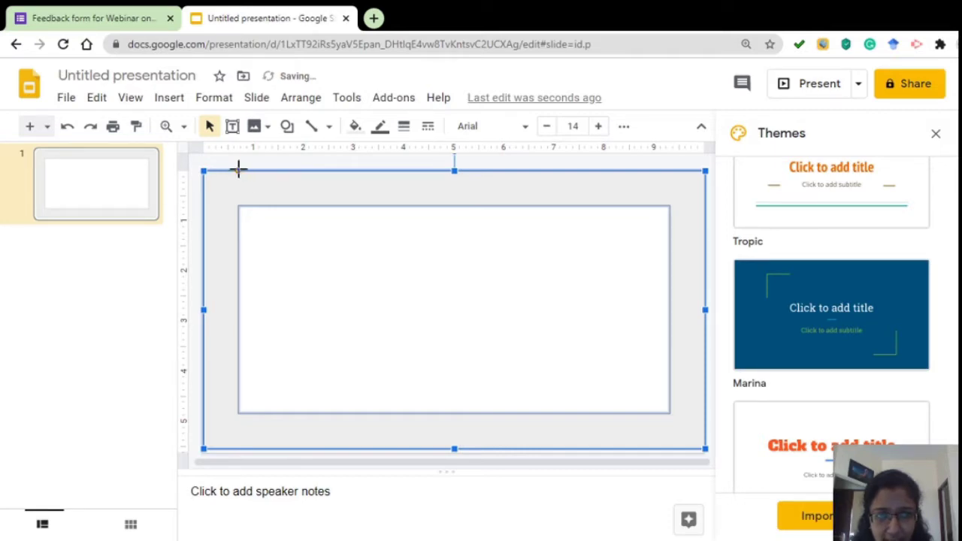
left_click_drag(237, 170, 209, 155)
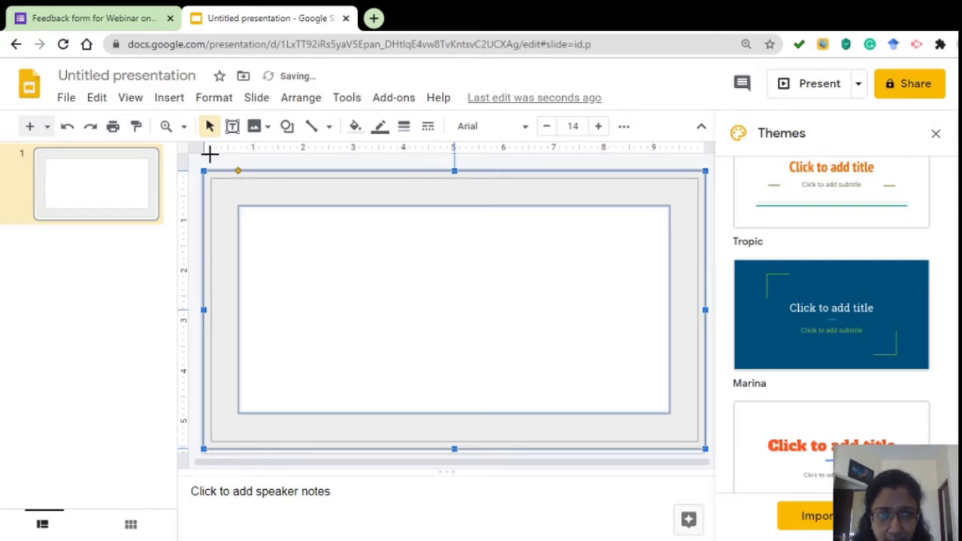
left_click_drag(210, 154, 209, 155)
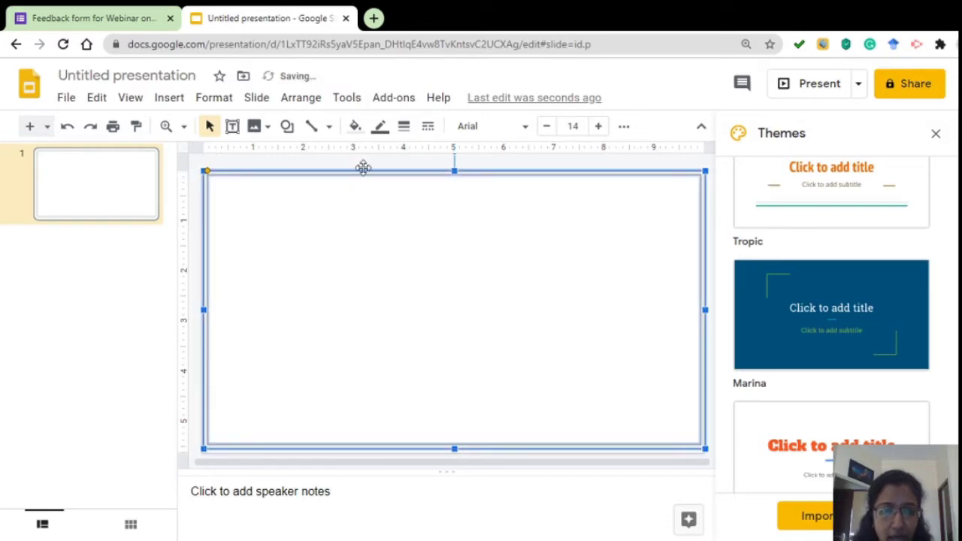
Step: Color the frame blue and extend its bottom edge slightly downward
left_click(356, 126)
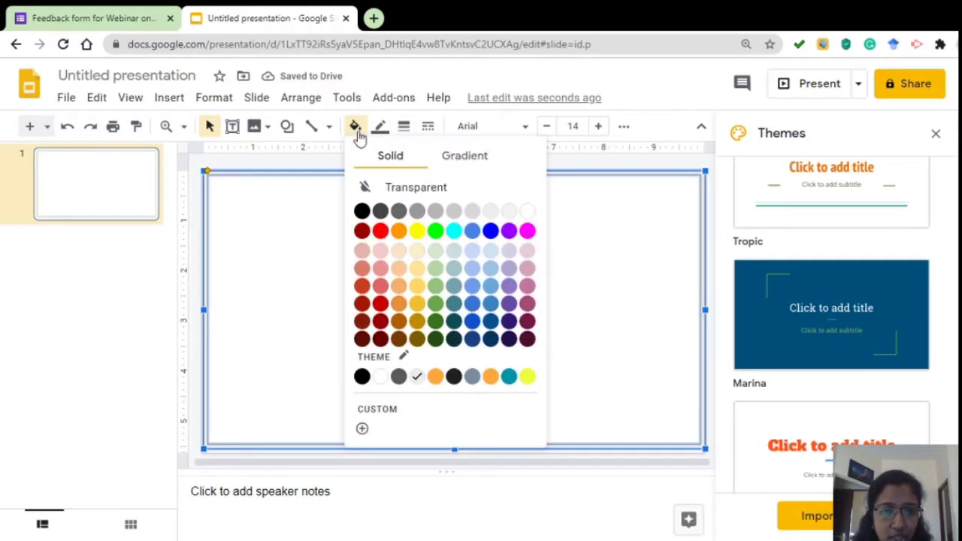
left_click(490, 233)
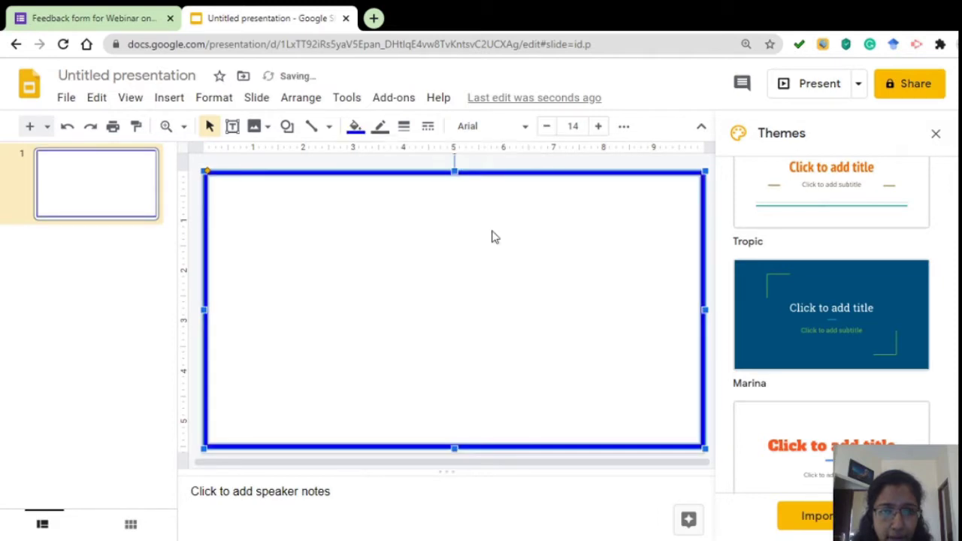
left_click(445, 452)
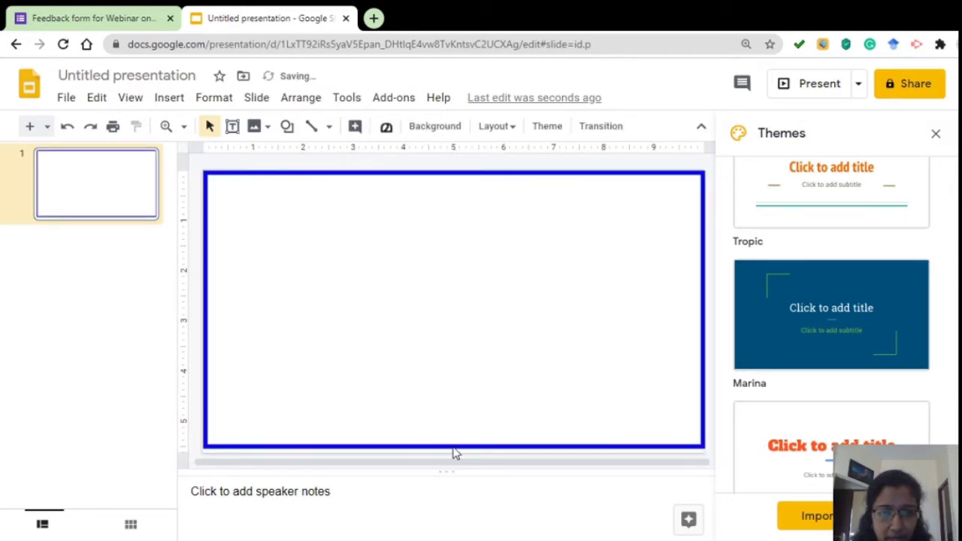
left_click(456, 449)
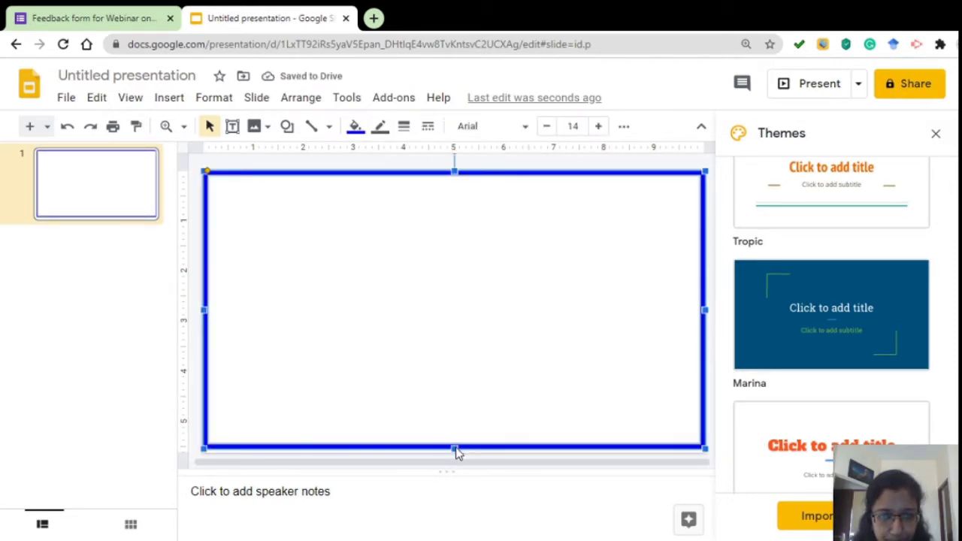
left_click_drag(455, 450, 456, 453)
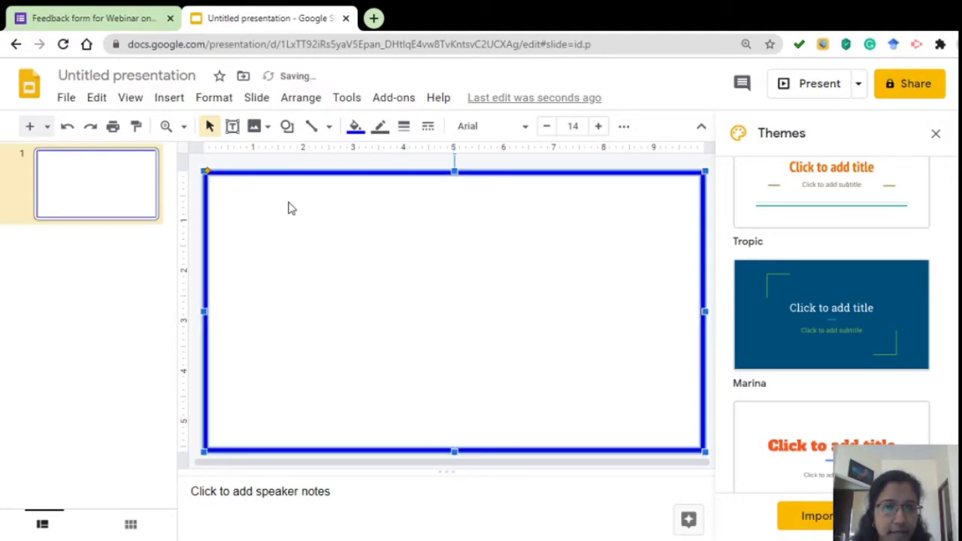
key("Escape")
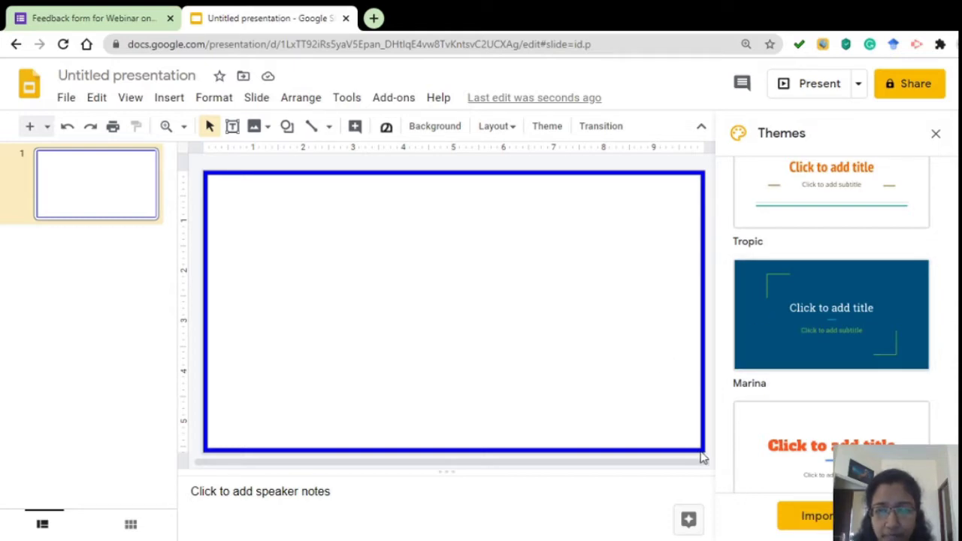
Step: Adjust the frame's bottom-right corner and draw a right triangle in the slide's bottom-left corner
left_click(705, 455)
mouse_move(704, 455)
left_mouse_down()
mouse_move(707, 463)
mouse_move(702, 454)
left_mouse_up()
left_click(171, 103)
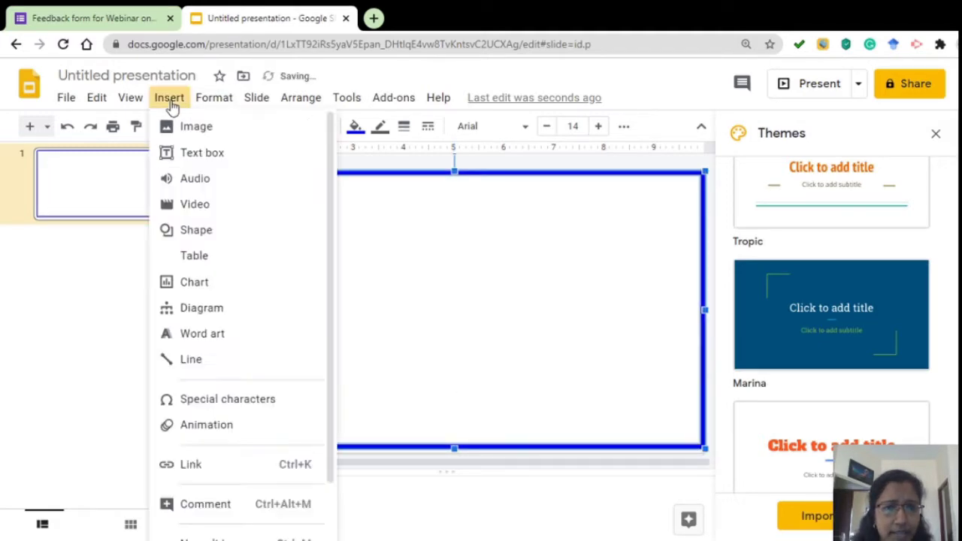
mouse_move(289, 241)
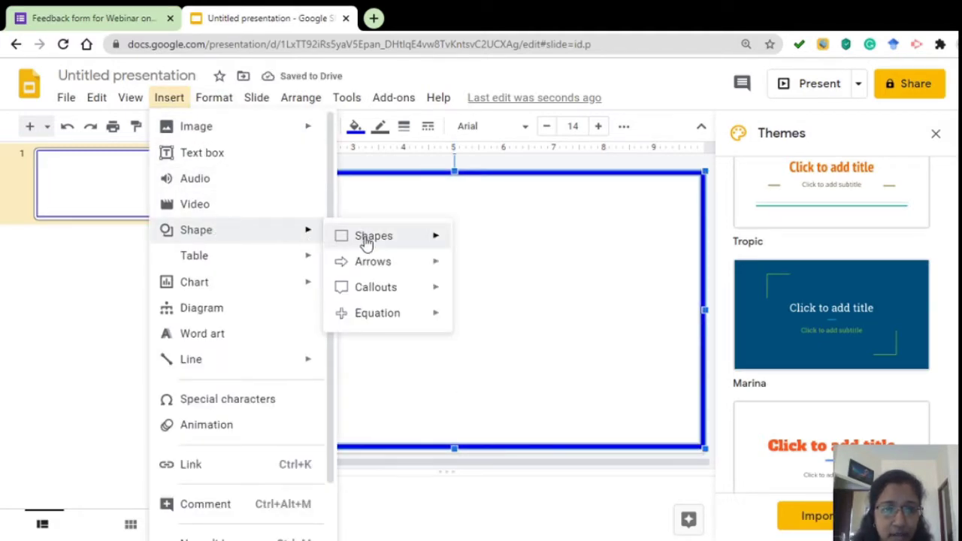
mouse_move(365, 240)
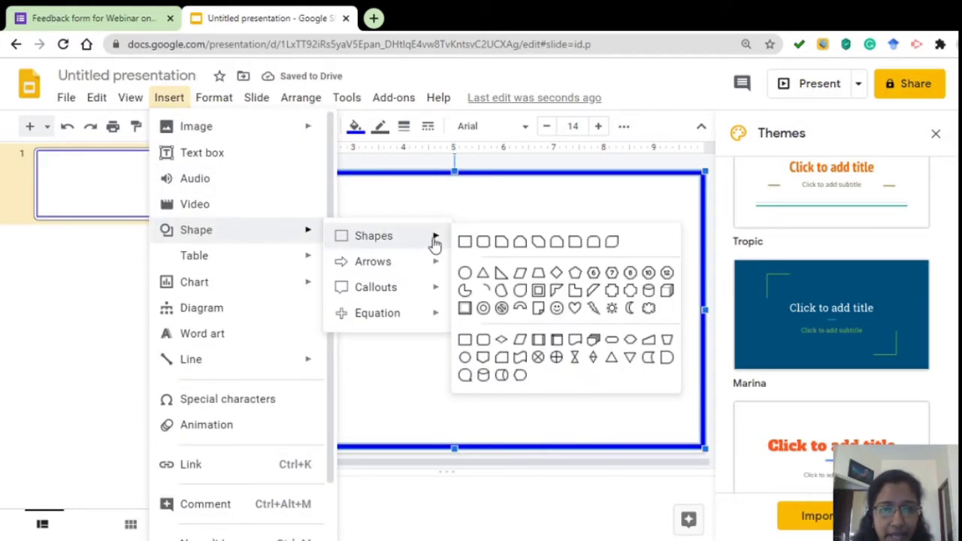
left_click(501, 275)
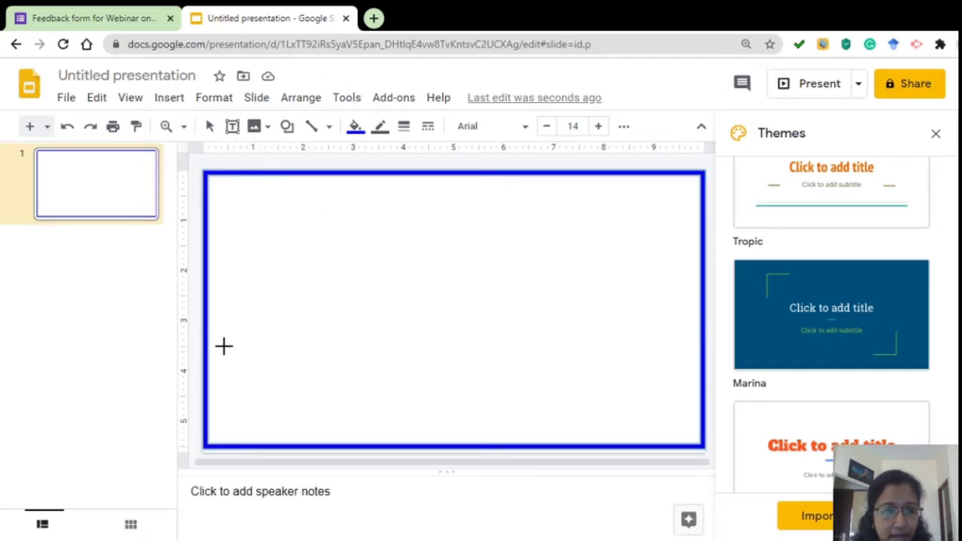
left_click_drag(206, 275, 329, 446)
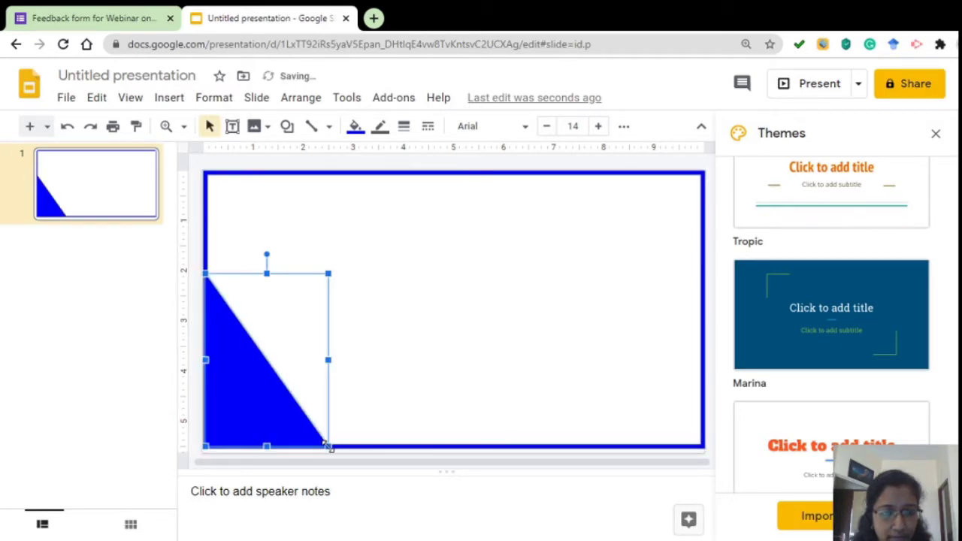
left_click(92, 178)
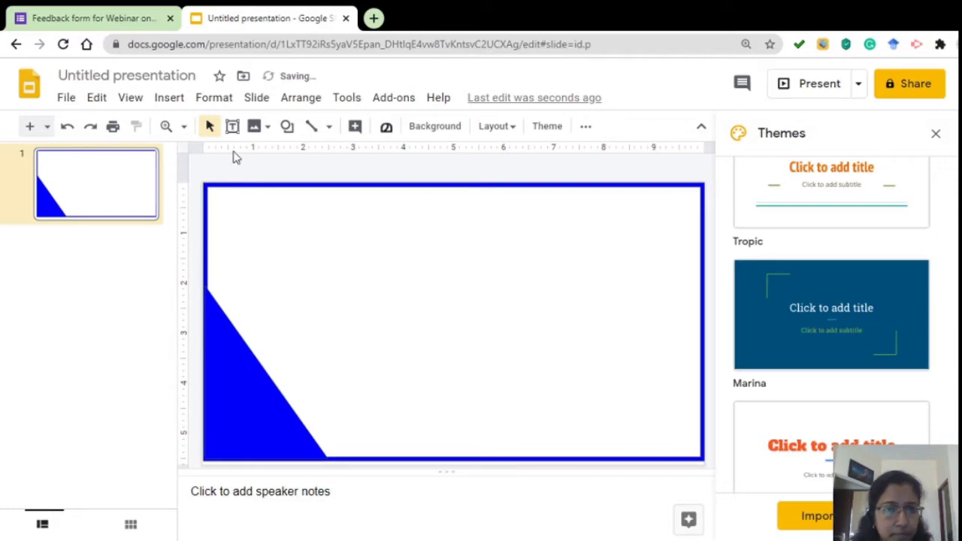
Step: Choose the Right triangle shape again for a second corner triangle
left_click(184, 99)
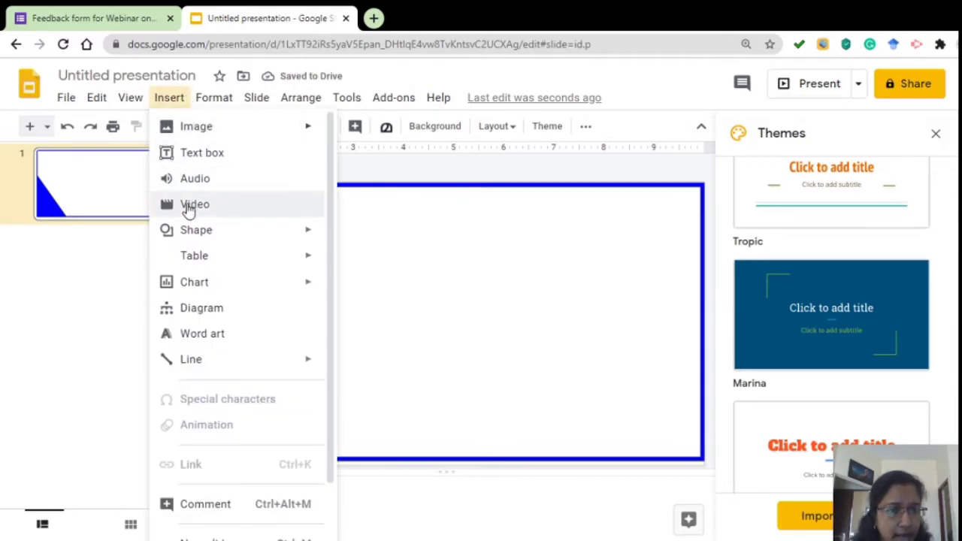
mouse_move(188, 237)
mouse_move(361, 236)
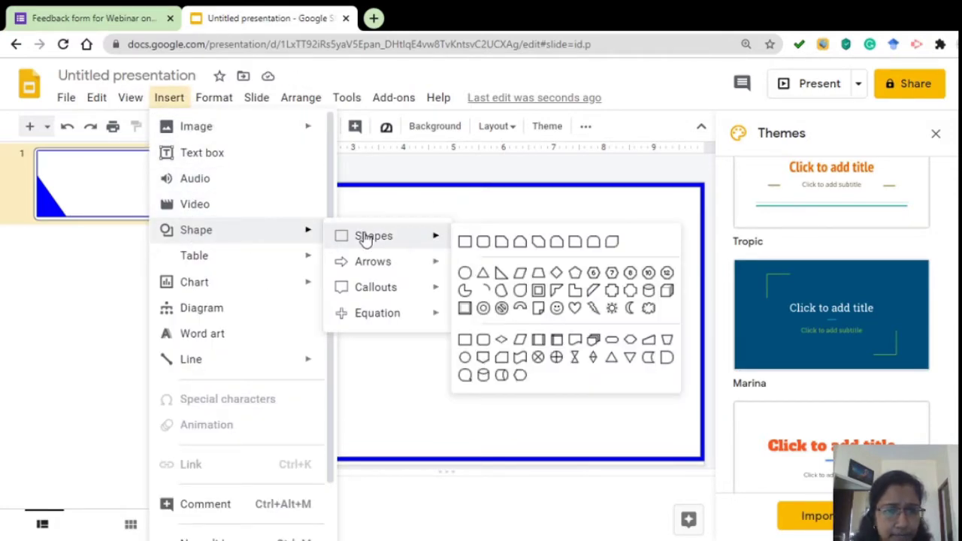
left_click(497, 274)
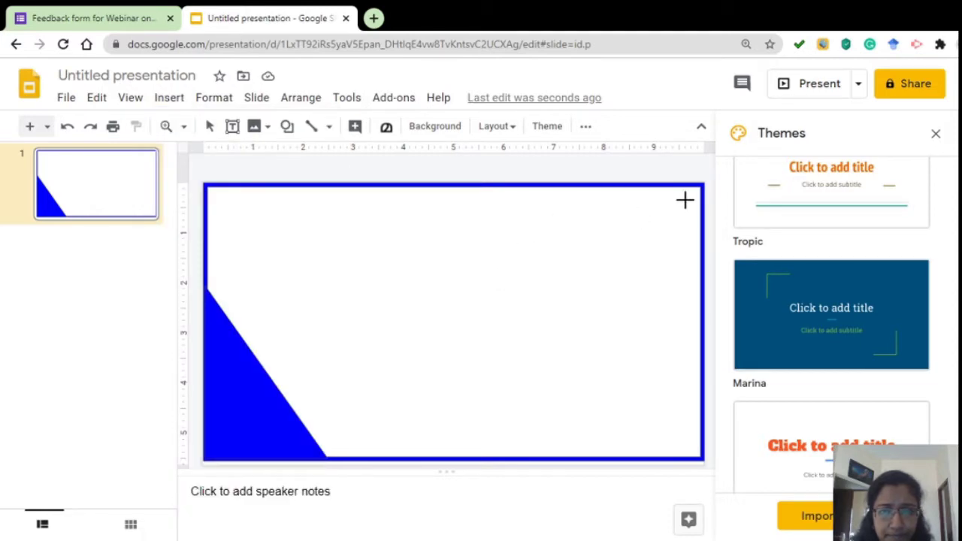
Step: Draw a second triangle at the top-right, rotated to mirror the first and stretched taller
left_click_drag(703, 186, 594, 309)
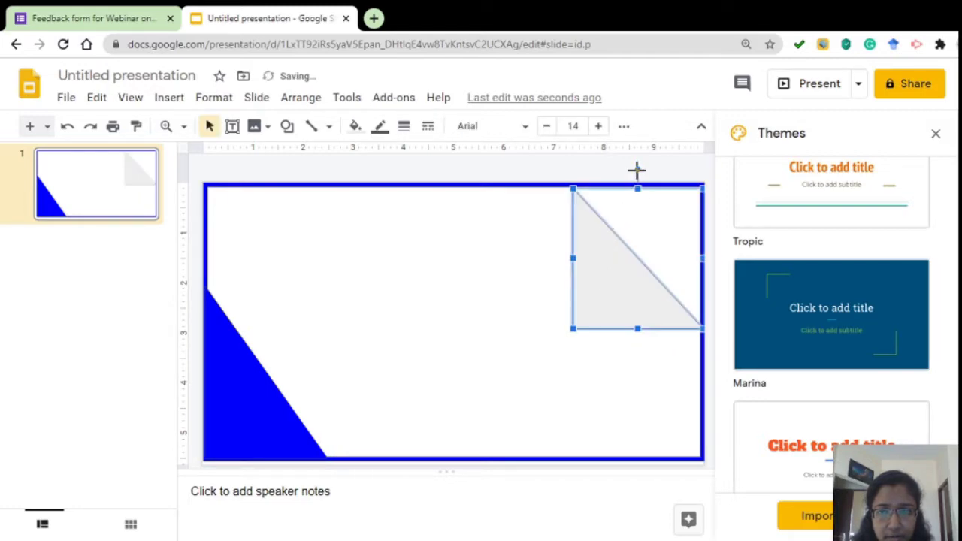
left_click_drag(638, 169, 638, 340)
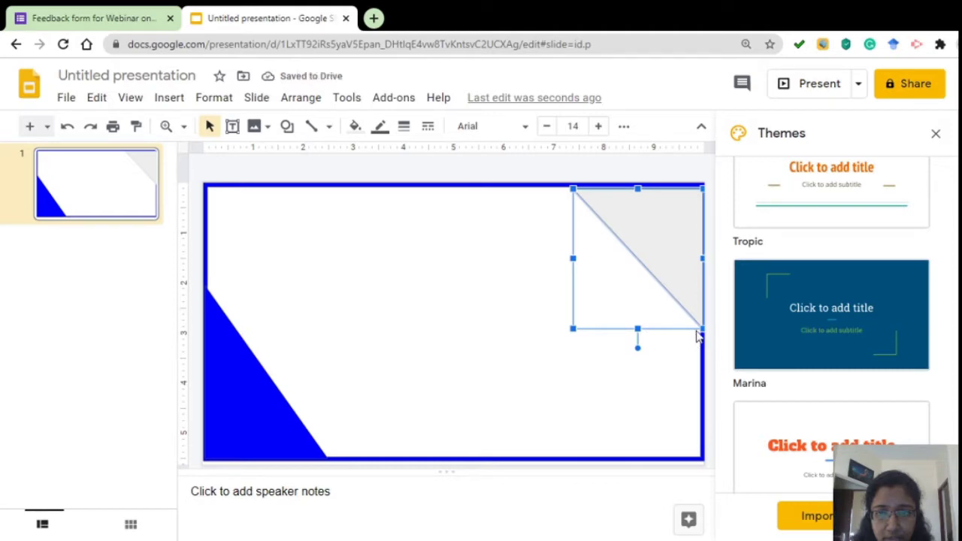
left_click_drag(700, 327, 700, 360)
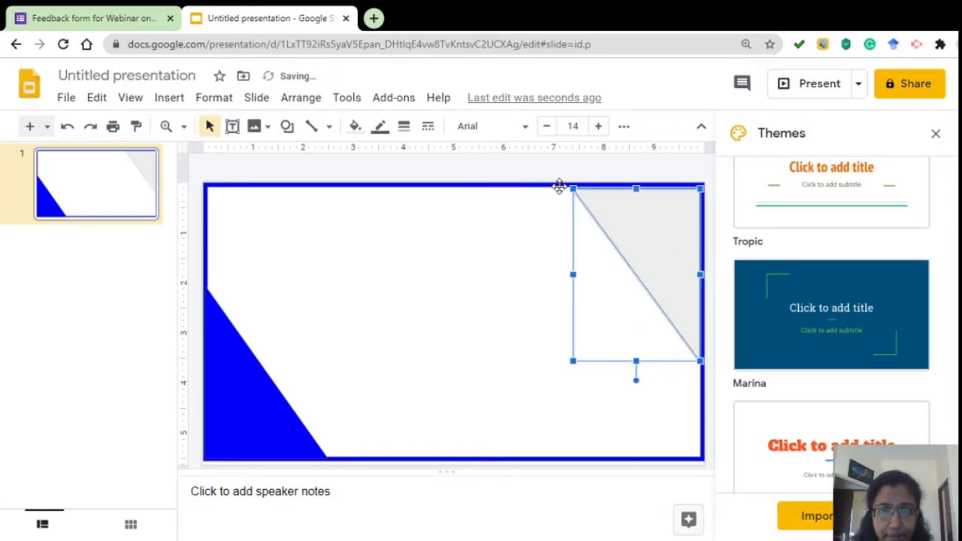
Step: Fill the top-right triangle blue and fit it snugly into the corner
left_click(355, 126)
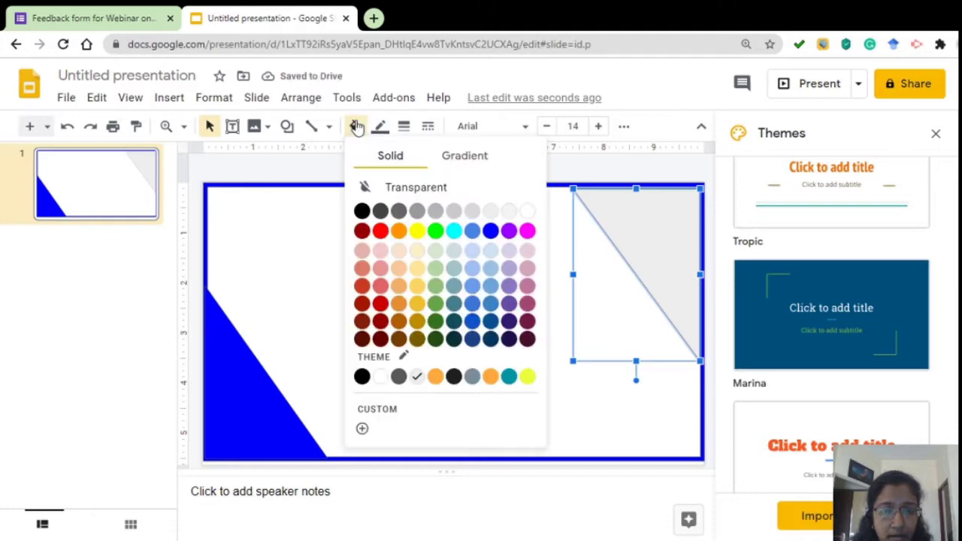
left_click(490, 232)
left_click(456, 314)
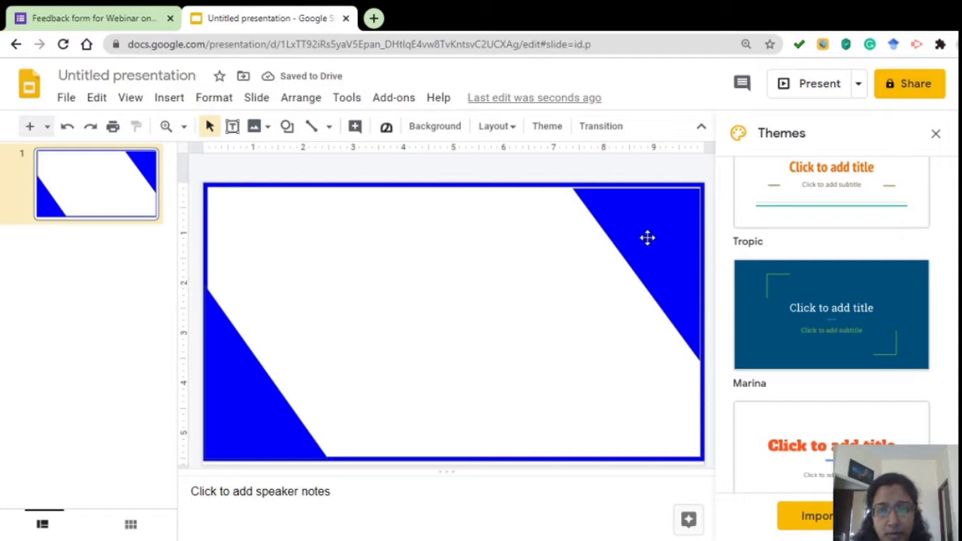
left_click_drag(647, 237, 651, 232)
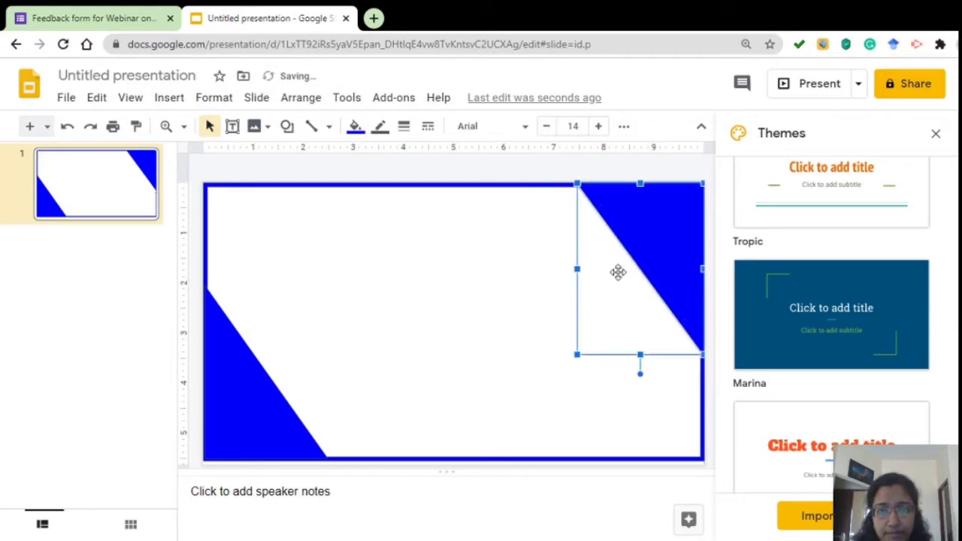
left_click(511, 292)
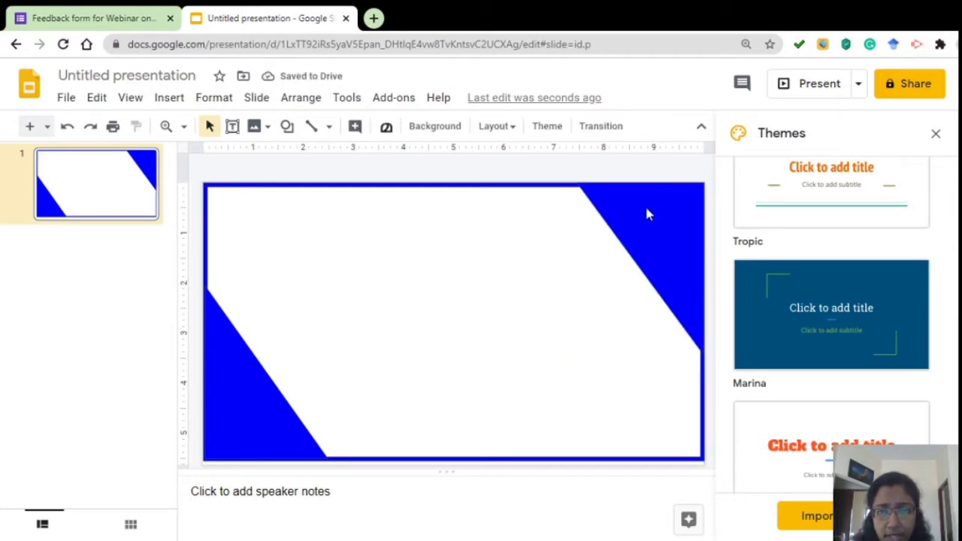
Step: Send the top-right and bottom-left triangles to the back of the stacking order
right_click(645, 204)
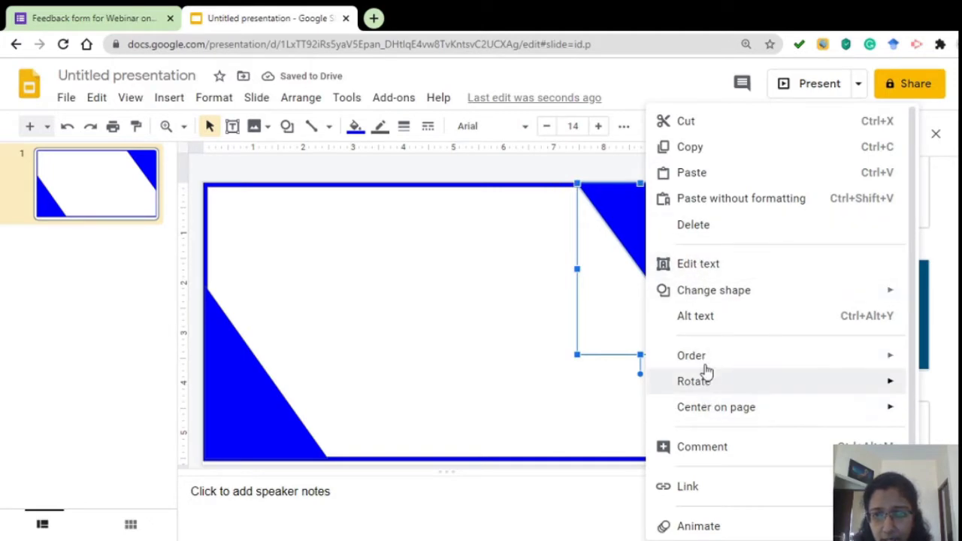
mouse_move(707, 359)
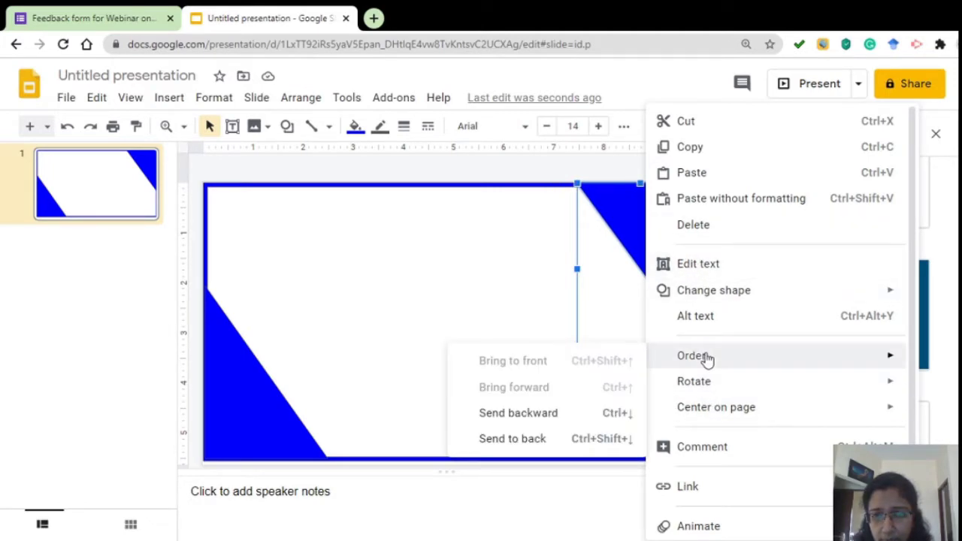
left_click(585, 443)
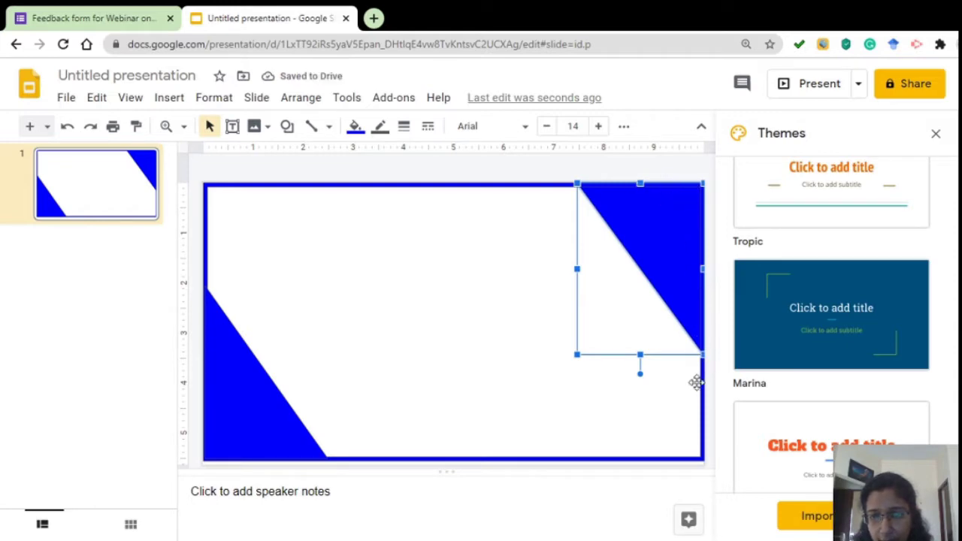
right_click(264, 402)
mouse_move(455, 354)
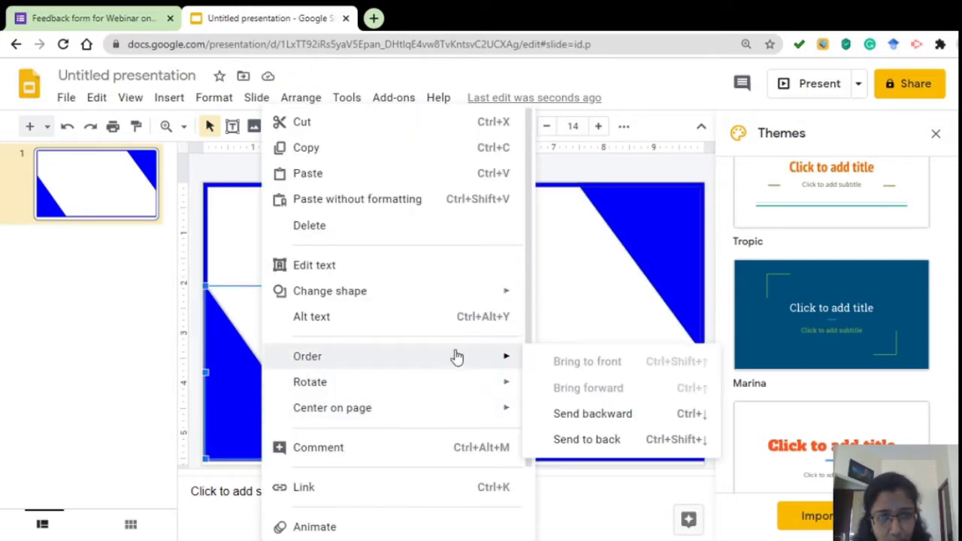
left_click(568, 439)
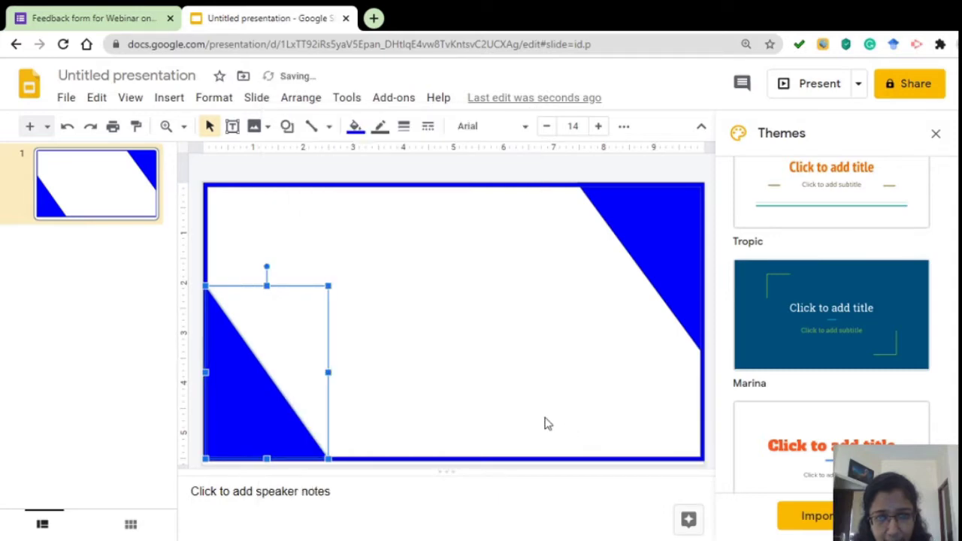
left_click(546, 423)
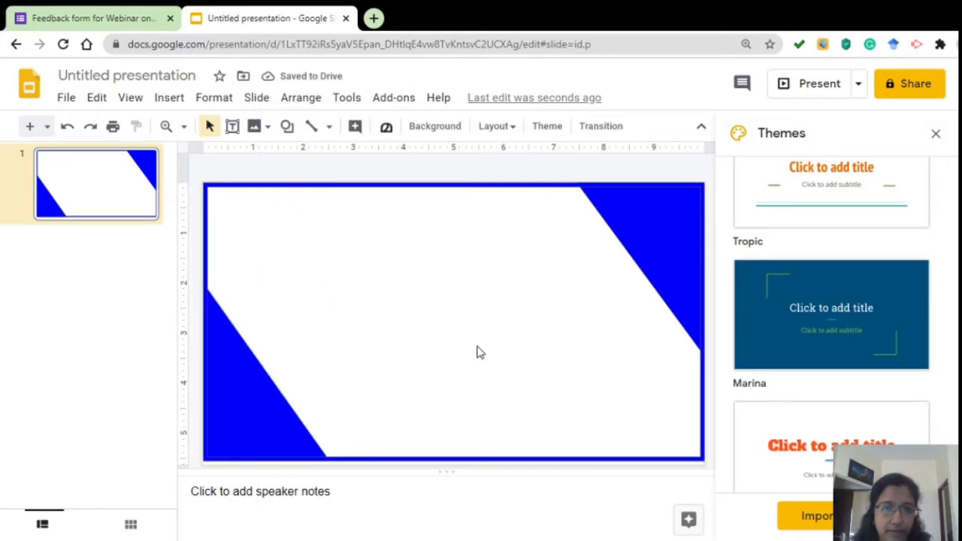
left_click(641, 221)
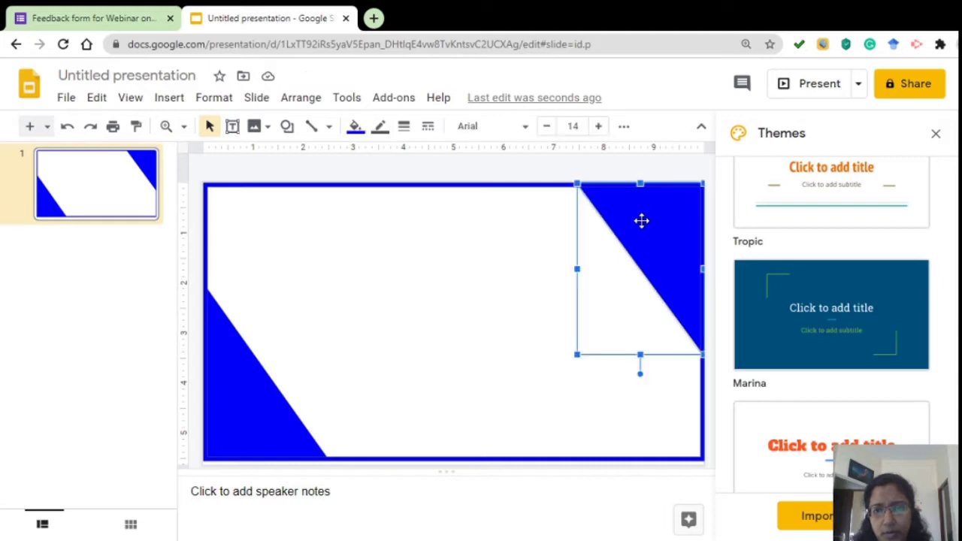
Step: Open Format options for the top-right triangle and enable its drop shadow
left_click(623, 127)
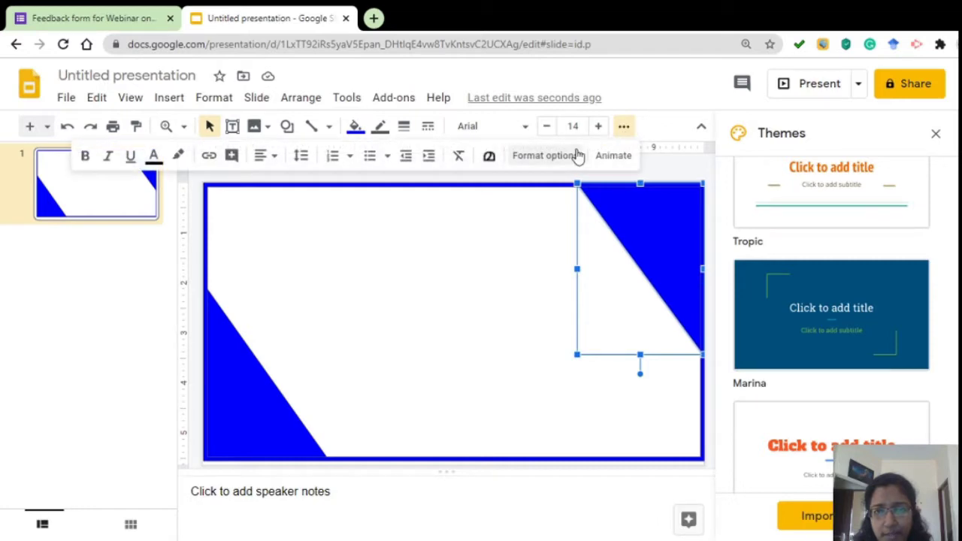
left_click(624, 130)
left_click(624, 129)
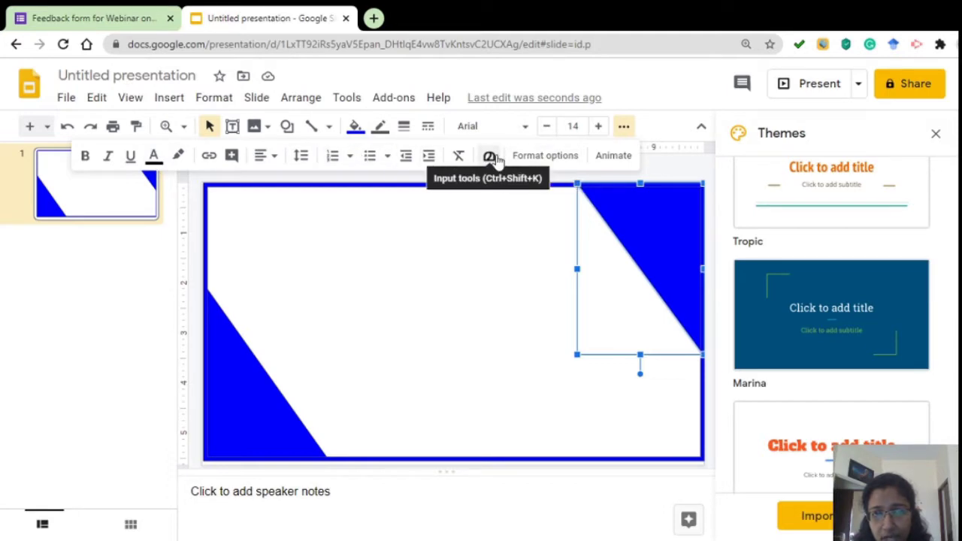
left_click(545, 158)
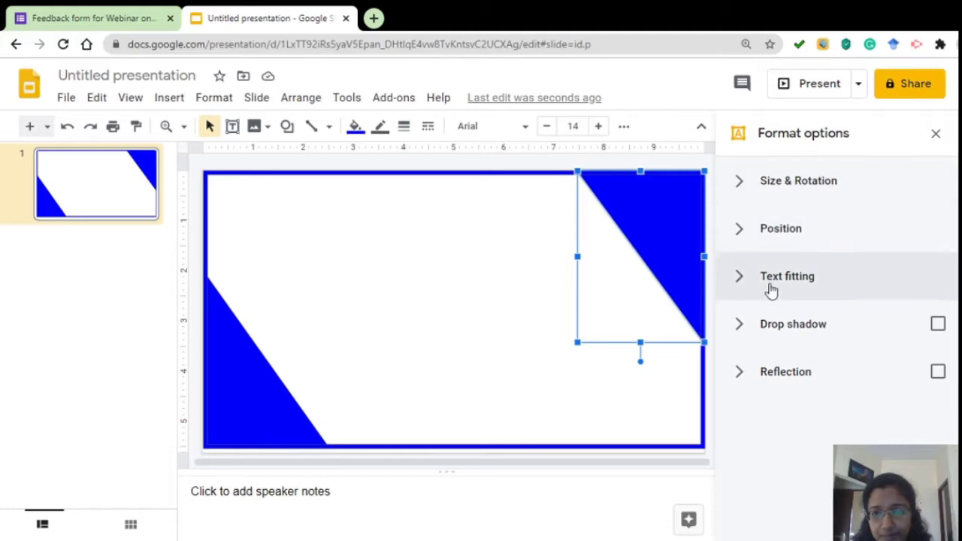
left_click(939, 331)
Step: Make the shadow light blue with more blur and distance, 170° angle, less transparency
left_click(835, 337)
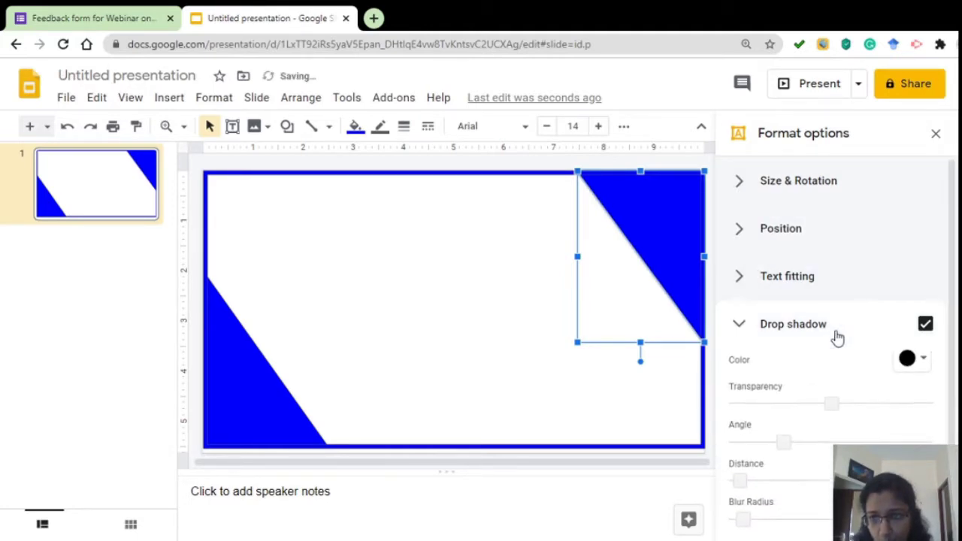
left_click(914, 368)
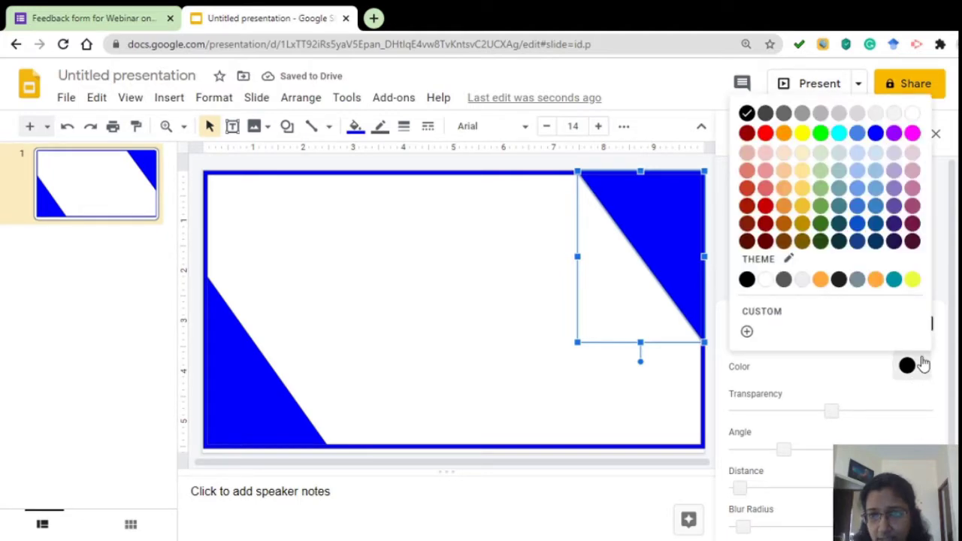
left_click(859, 190)
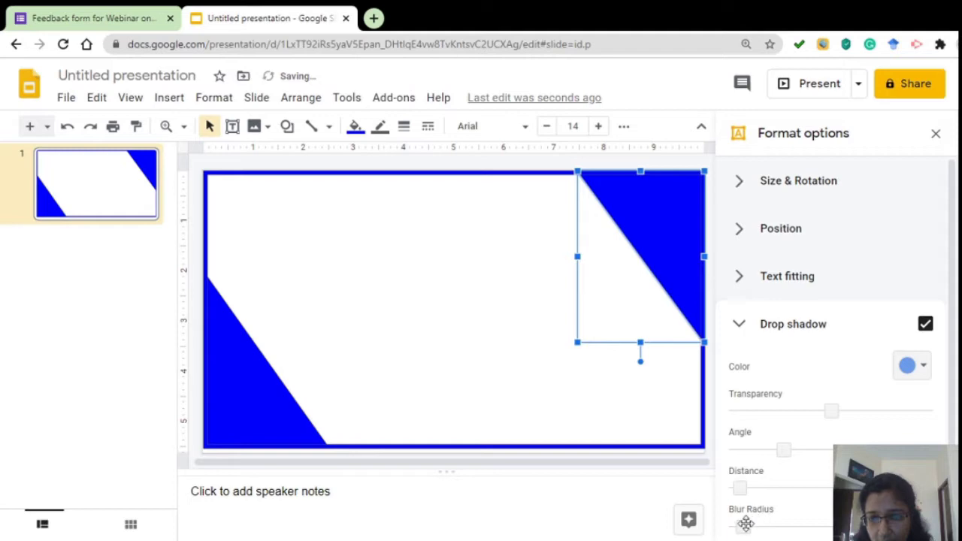
left_click_drag(746, 524, 768, 524)
left_click_drag(740, 488, 772, 488)
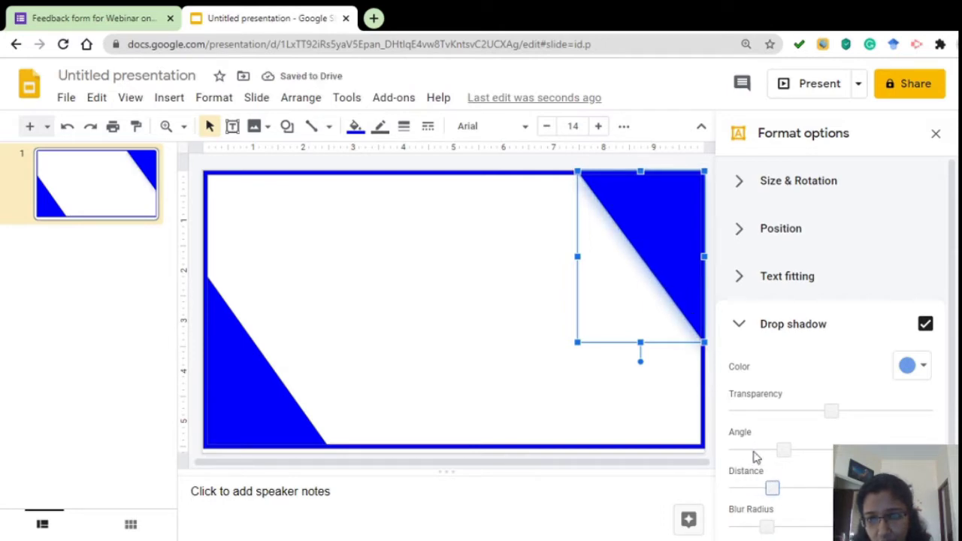
left_click_drag(784, 450, 797, 449)
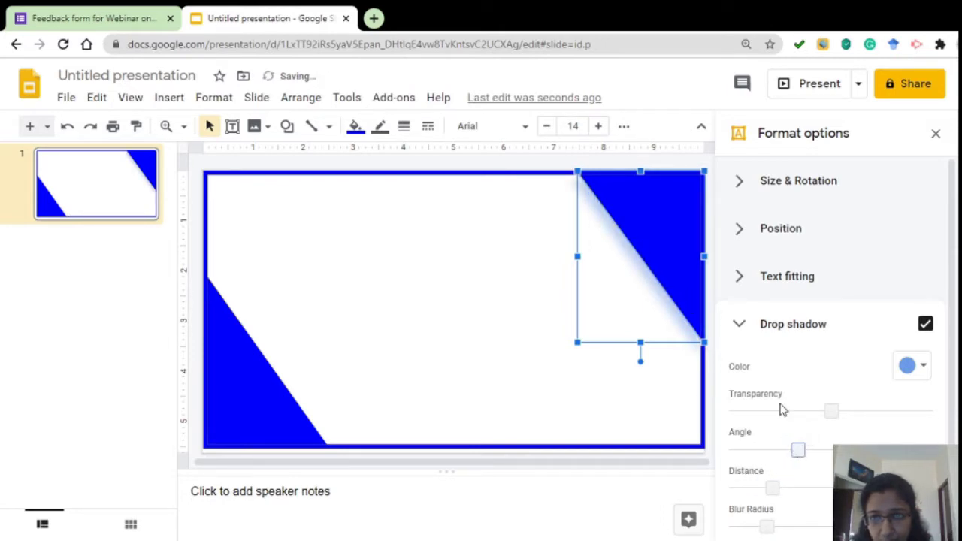
left_click(830, 410)
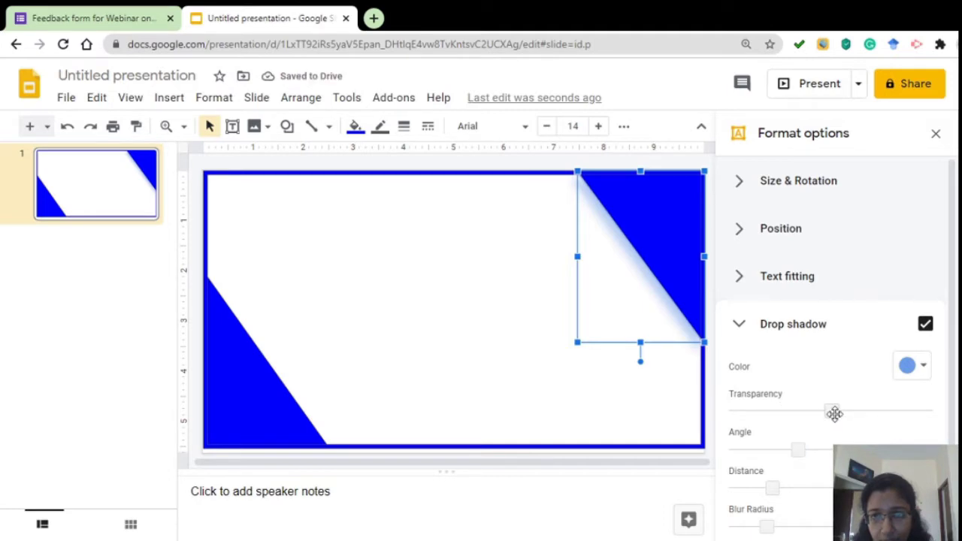
left_click_drag(835, 414, 785, 411)
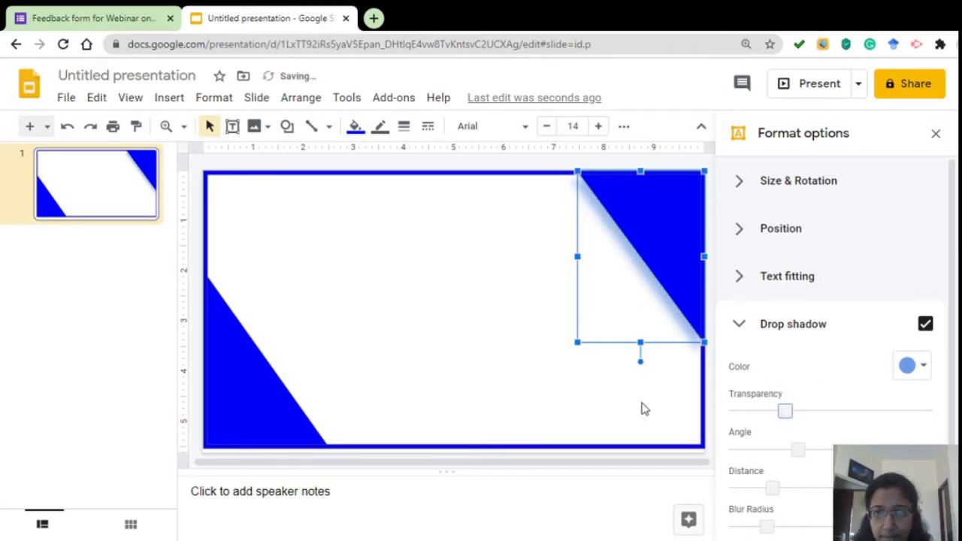
Step: Give the bottom-left triangle a blue drop shadow too
left_click(238, 385)
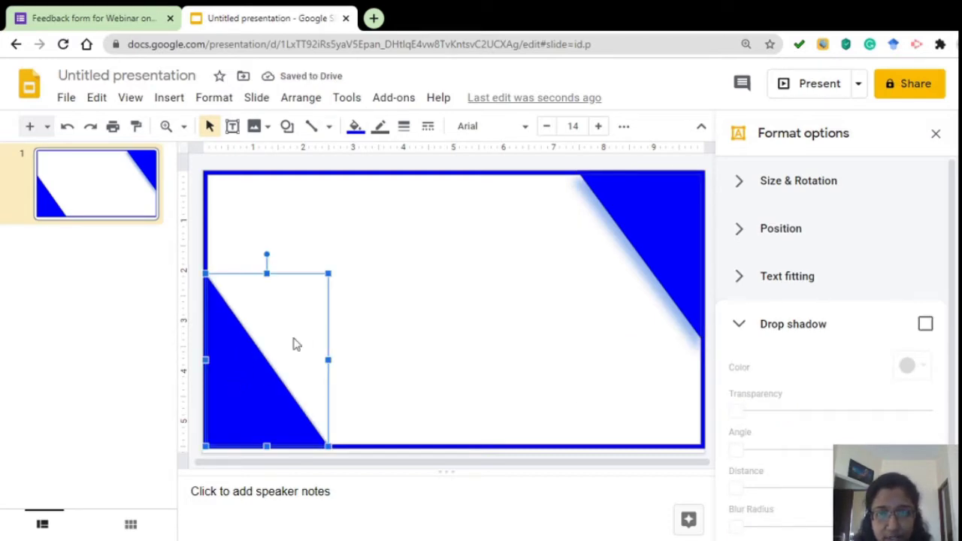
left_click(926, 324)
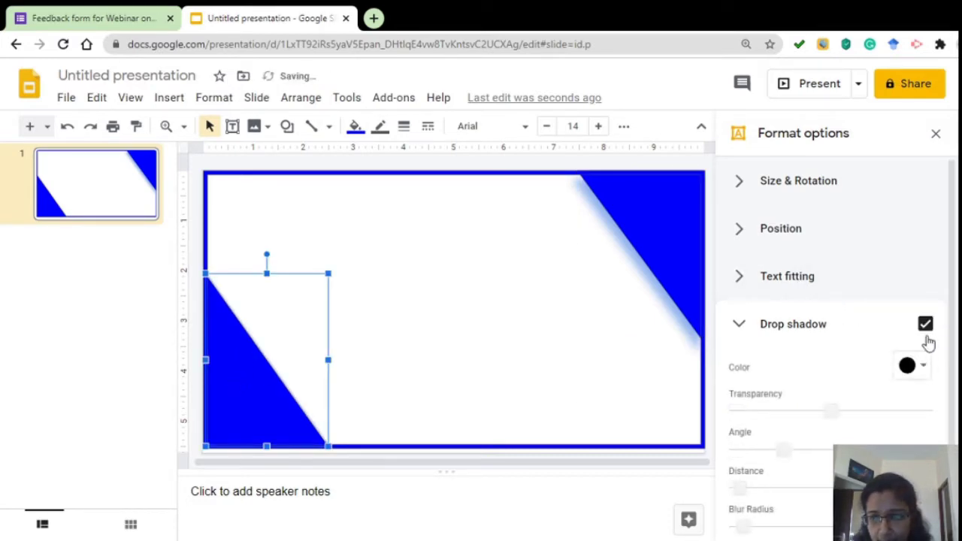
left_click(923, 367)
left_click(824, 279)
left_click(647, 218)
left_click(370, 367)
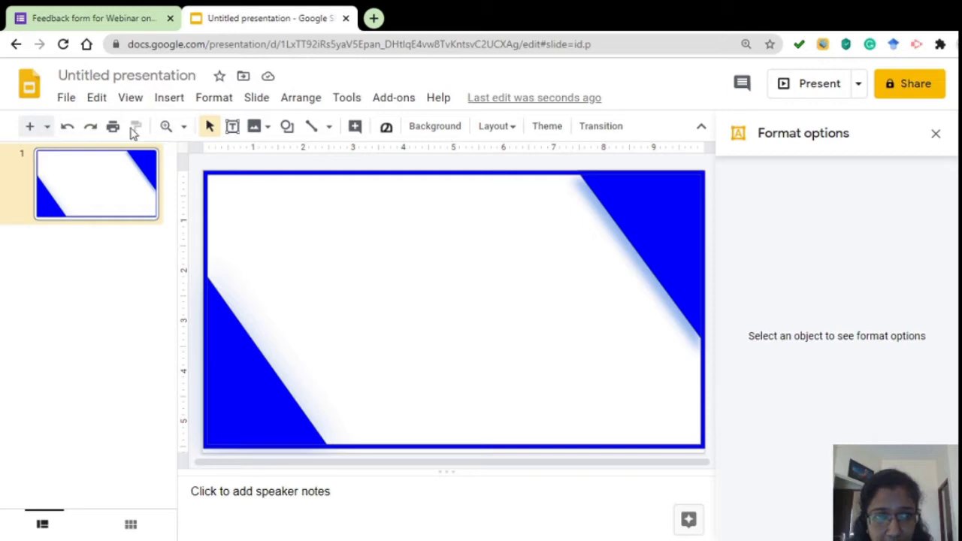
Step: Add a text box reading 'ST. PETER'S COLLEGE, KOLENCHERY' and move it toward the top centre
left_click(232, 128)
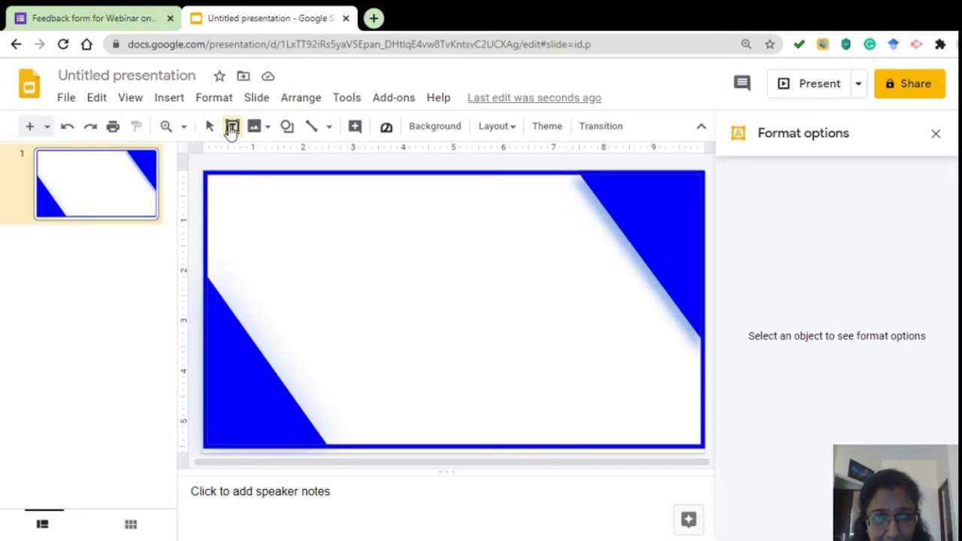
left_click_drag(299, 204, 702, 251)
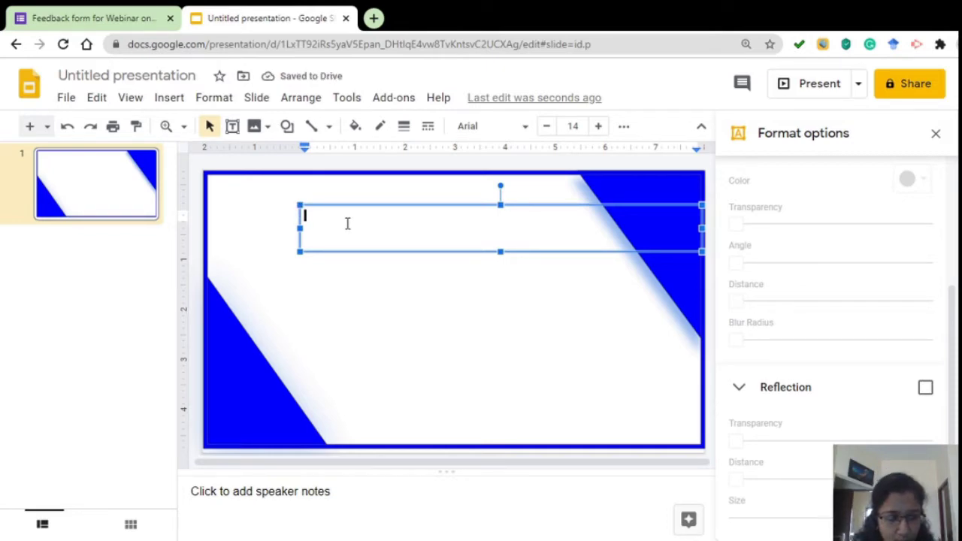
type("ST. PETER'S")
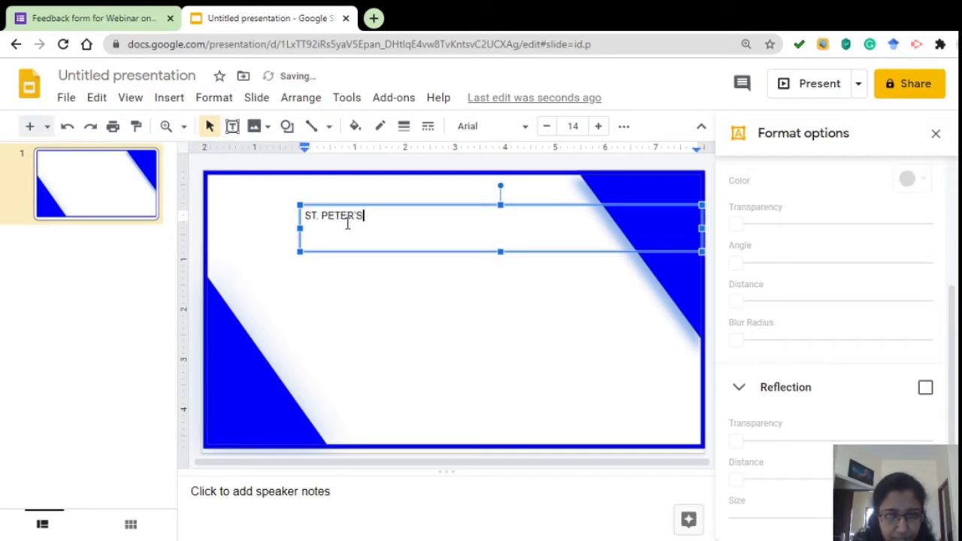
type(" COLLEGE")
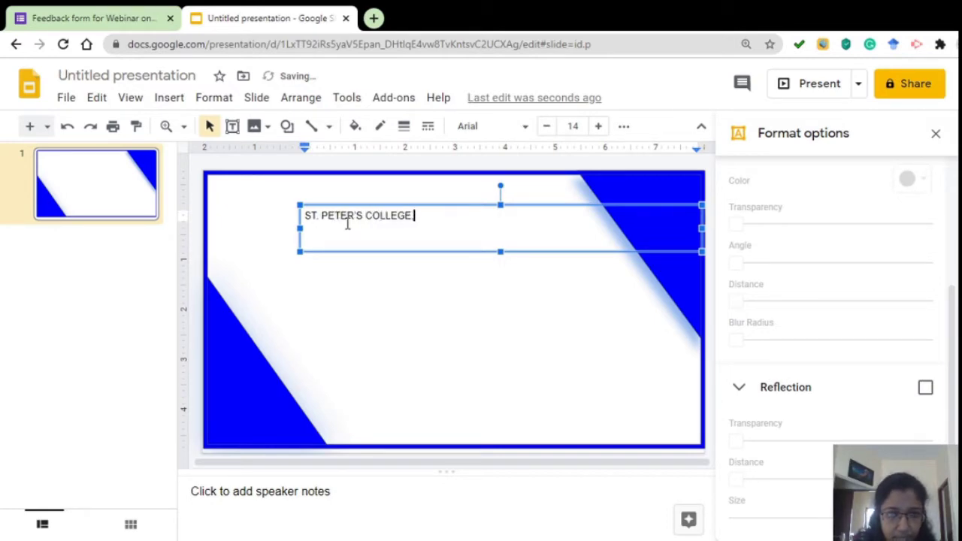
type(", KOLENCHERY")
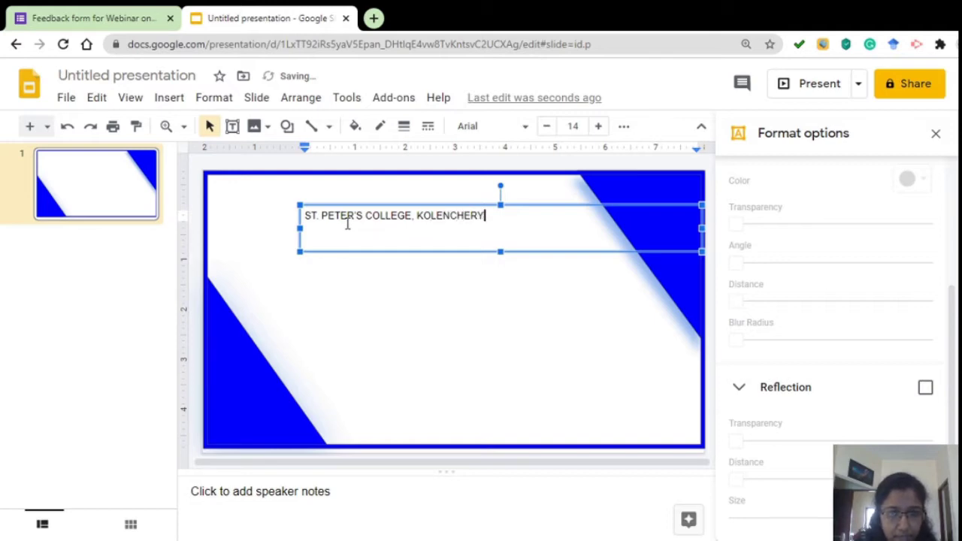
left_click_drag(299, 228, 349, 186)
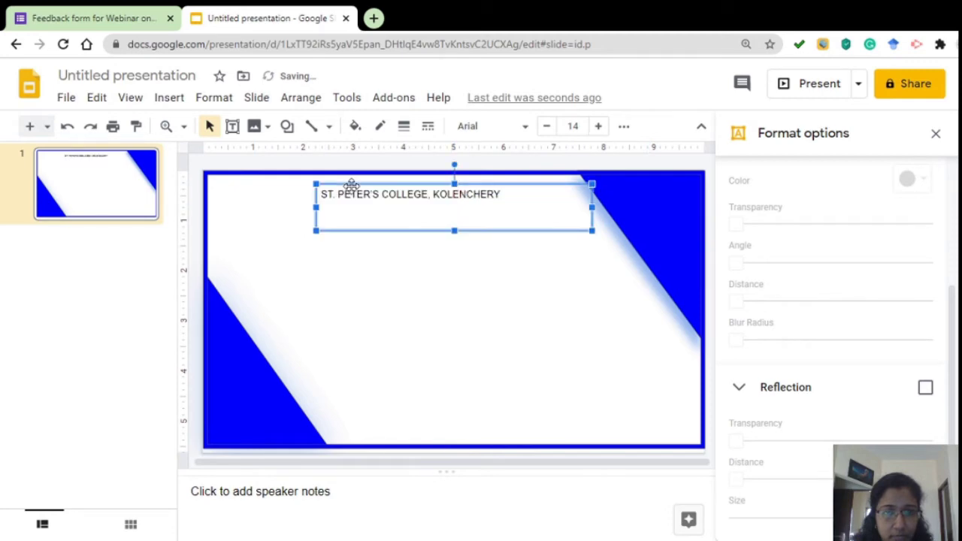
Step: Select all the header text and change its font to Algerian
left_click(527, 127)
left_click(414, 206)
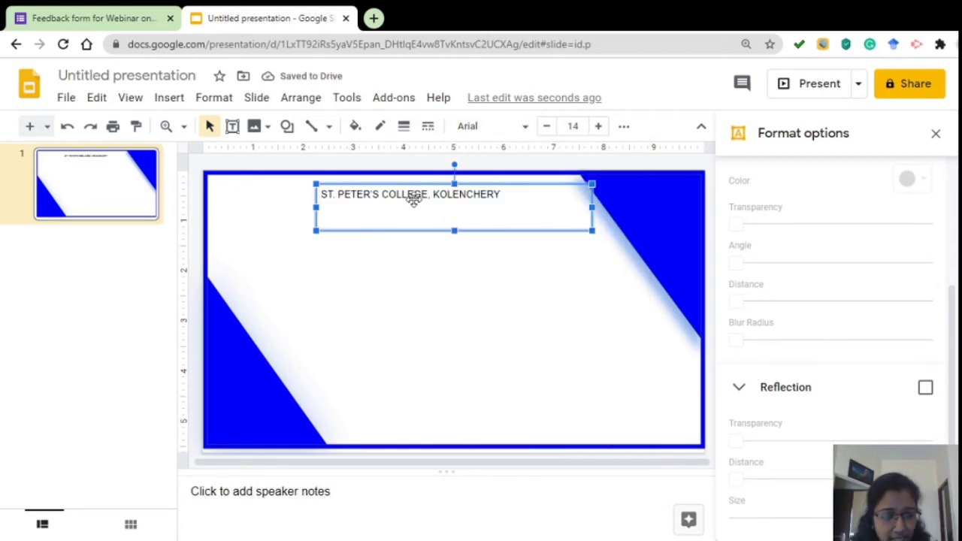
left_click(417, 206)
key("ctrl+a")
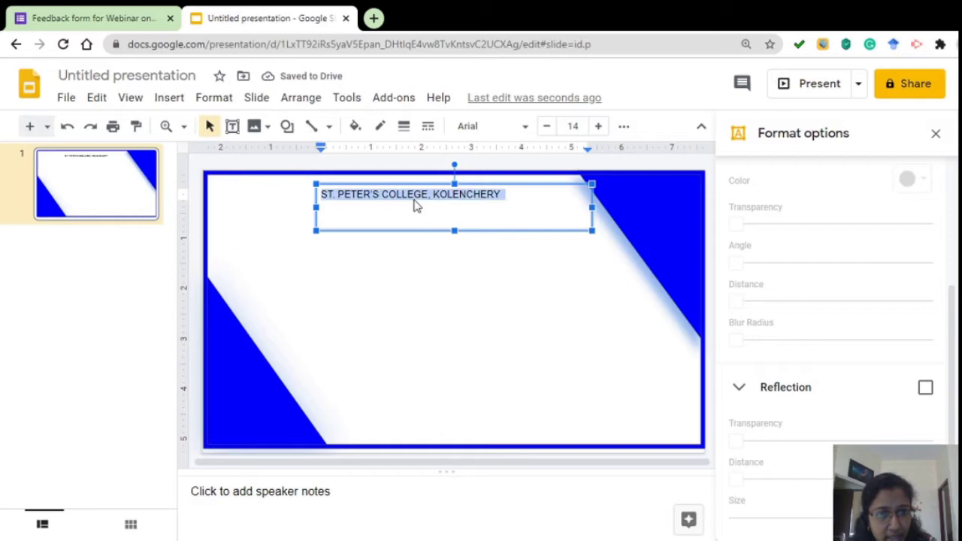
left_click(519, 127)
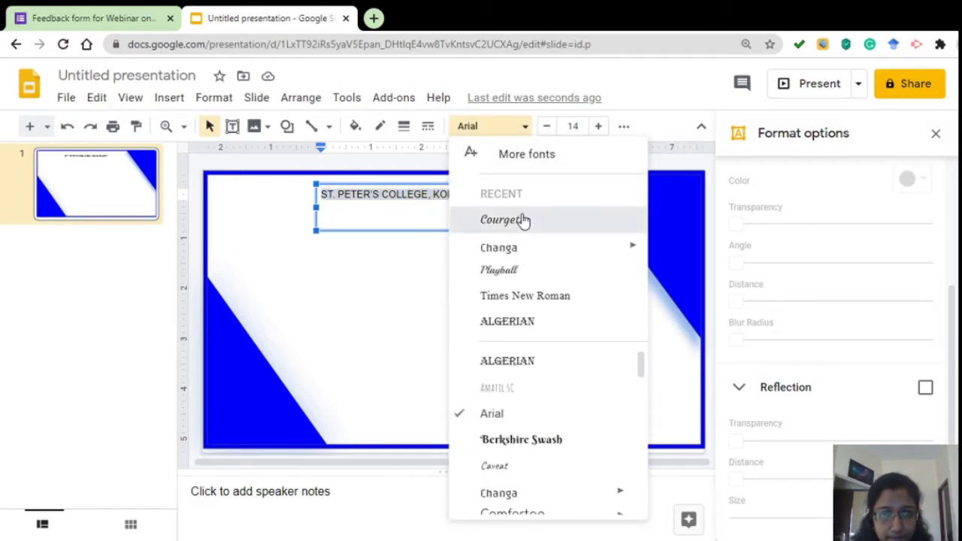
left_click(523, 219)
left_click(512, 127)
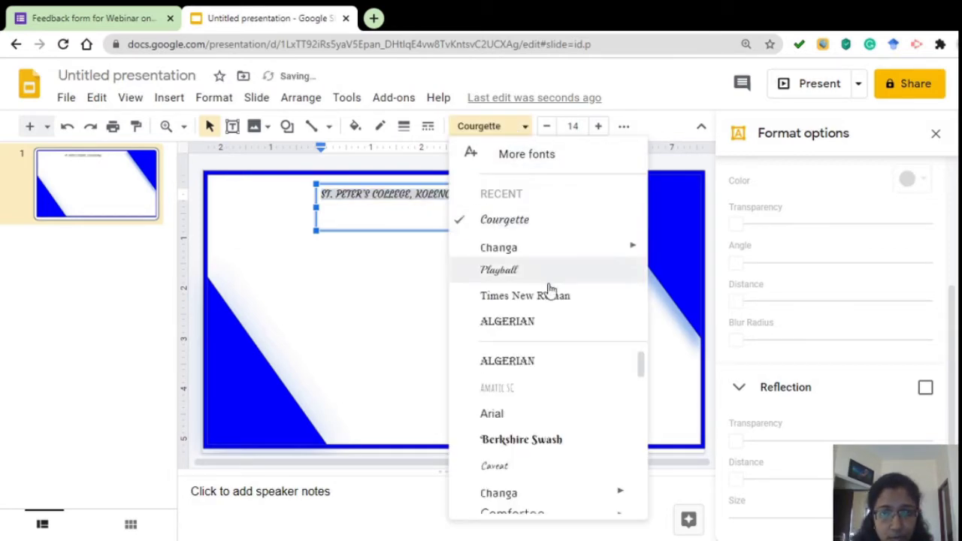
left_click(531, 322)
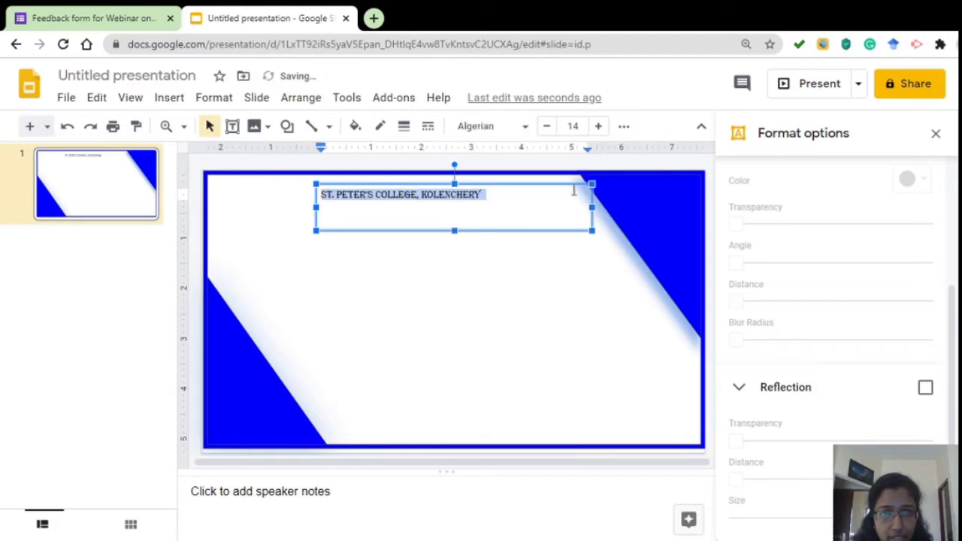
Step: Increase the header font size to 23
left_click(599, 128)
left_click(598, 128)
left_click(598, 127)
left_click(599, 127)
left_click(598, 127)
left_click(599, 127)
left_click(599, 127)
left_click(599, 127)
left_click(599, 127)
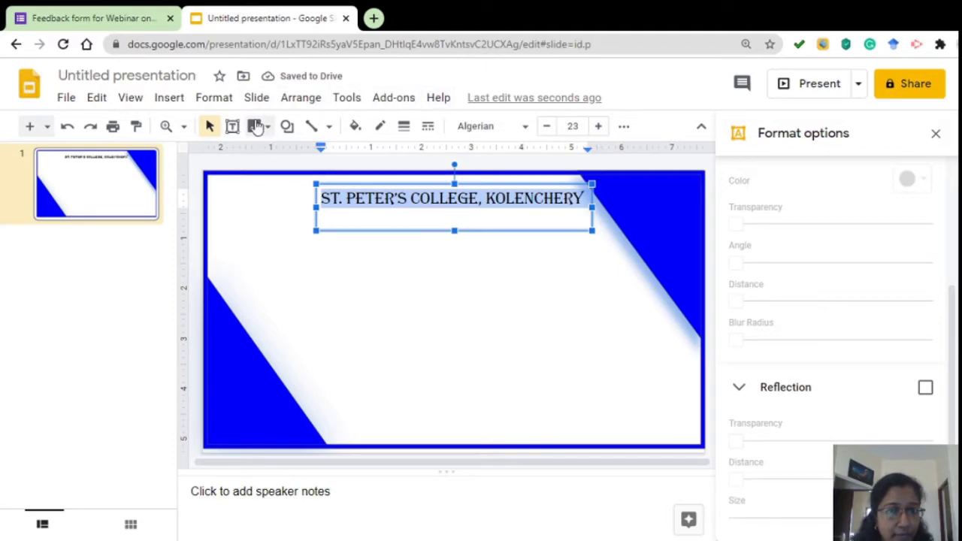
Step: Make the header bold and colour it dark red
left_click(625, 127)
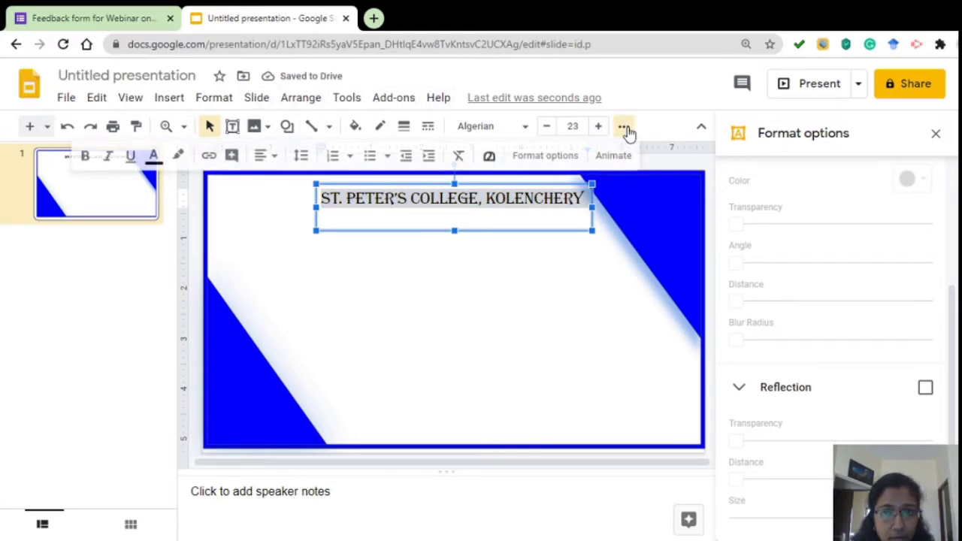
left_click(86, 156)
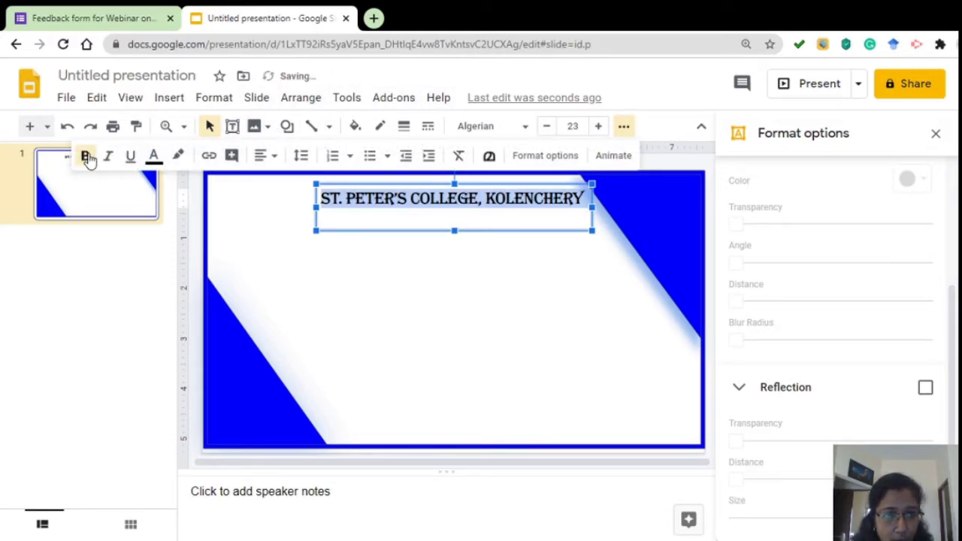
left_click(153, 158)
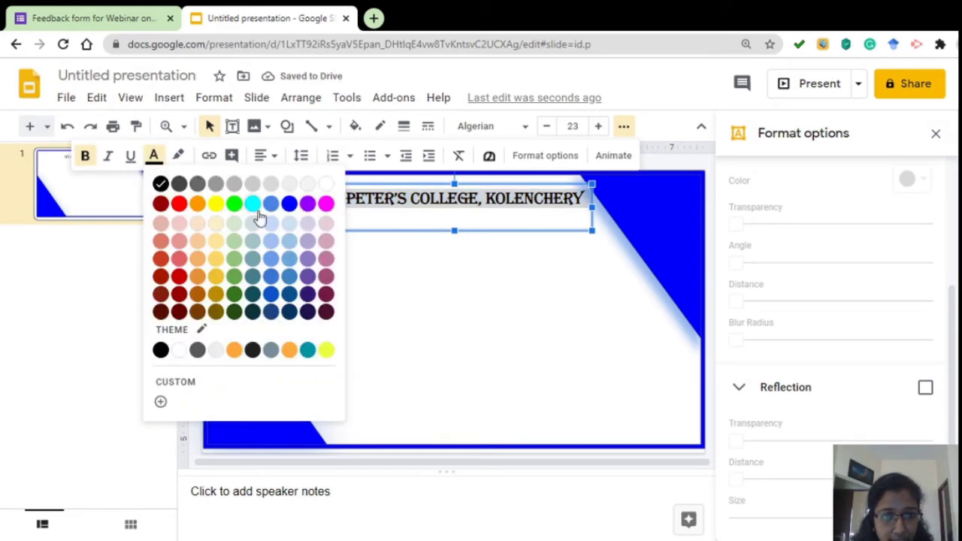
left_click(295, 205)
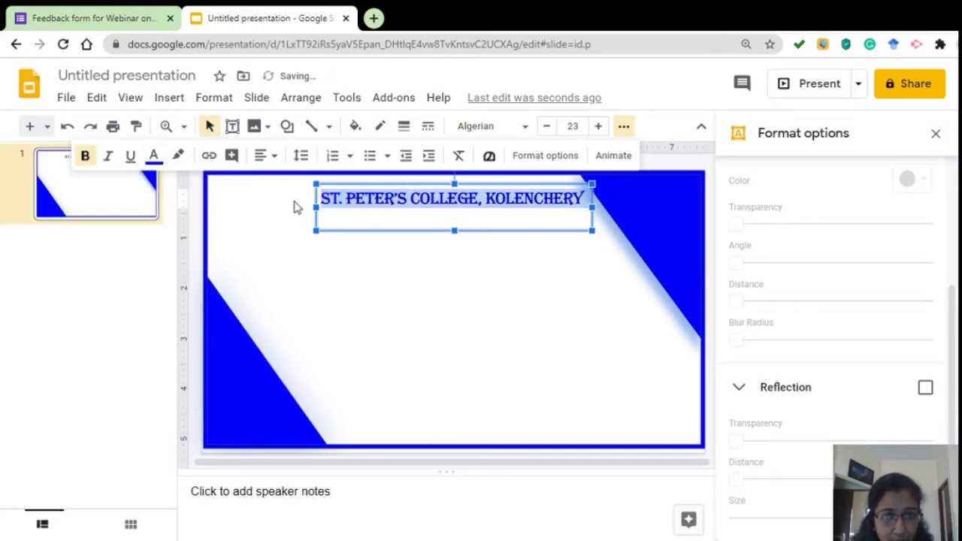
left_click(153, 158)
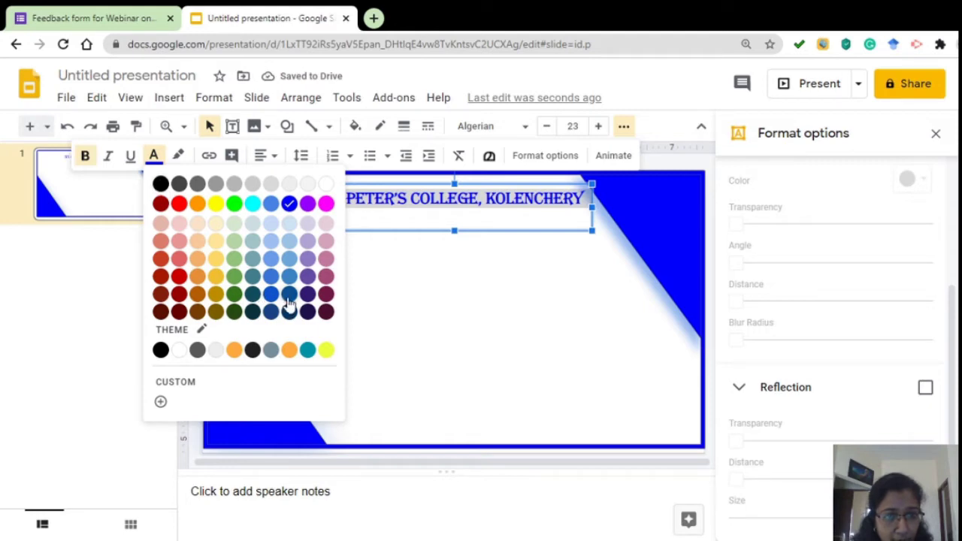
left_click(182, 298)
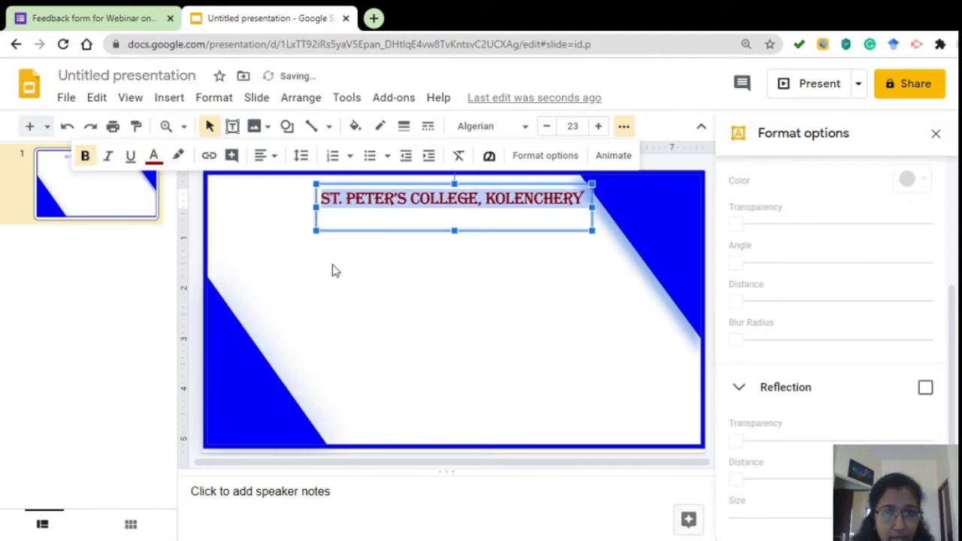
left_click(433, 276)
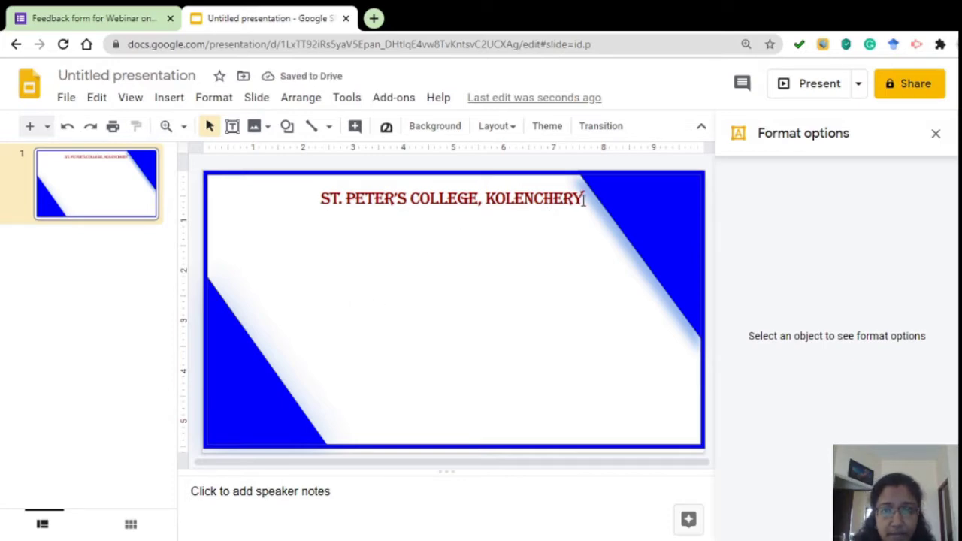
Step: Add a text box below the header reading 'This is to certify that {{full name}}, {{other identifier}}, {{other identifier2}}'
left_click(232, 128)
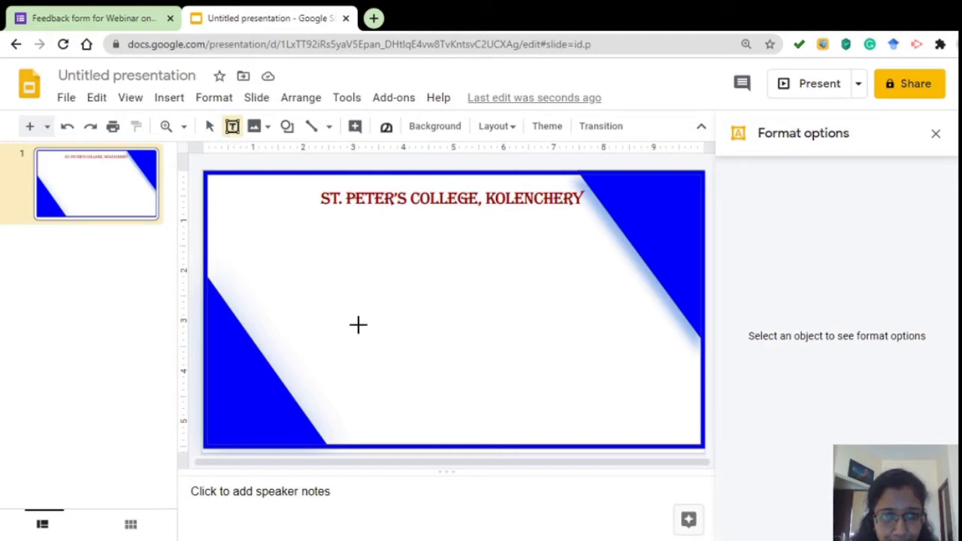
left_click(270, 268)
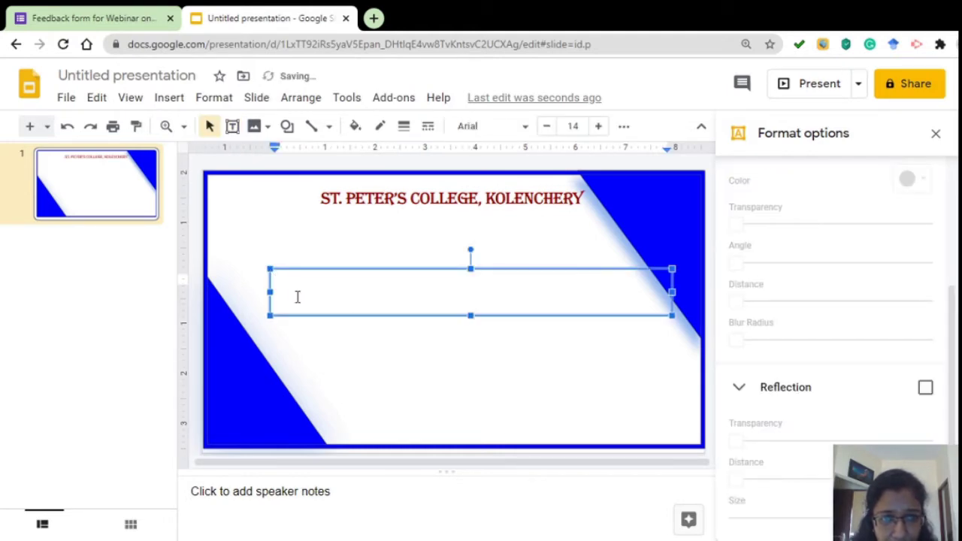
type("This ")
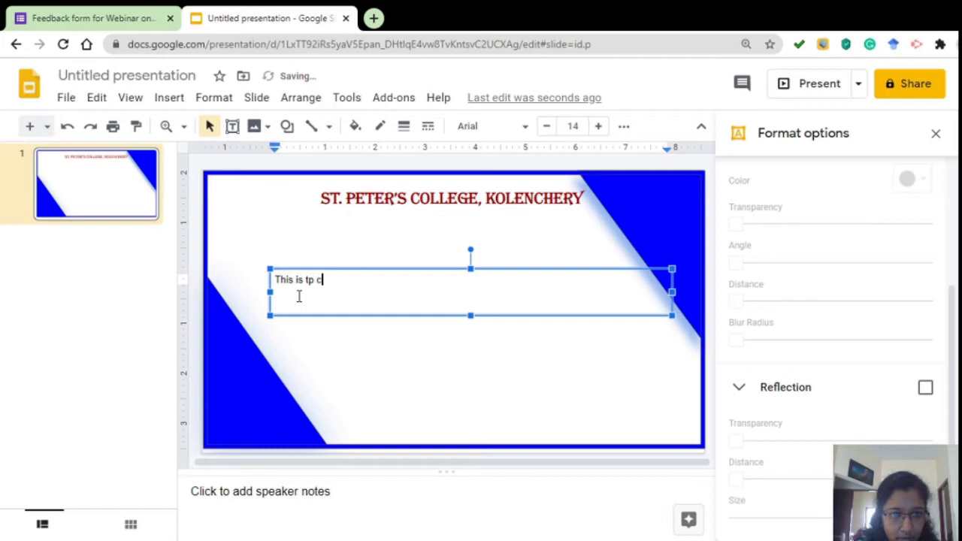
type("is tp c")
key("BackSpace")
key("BackSpace")
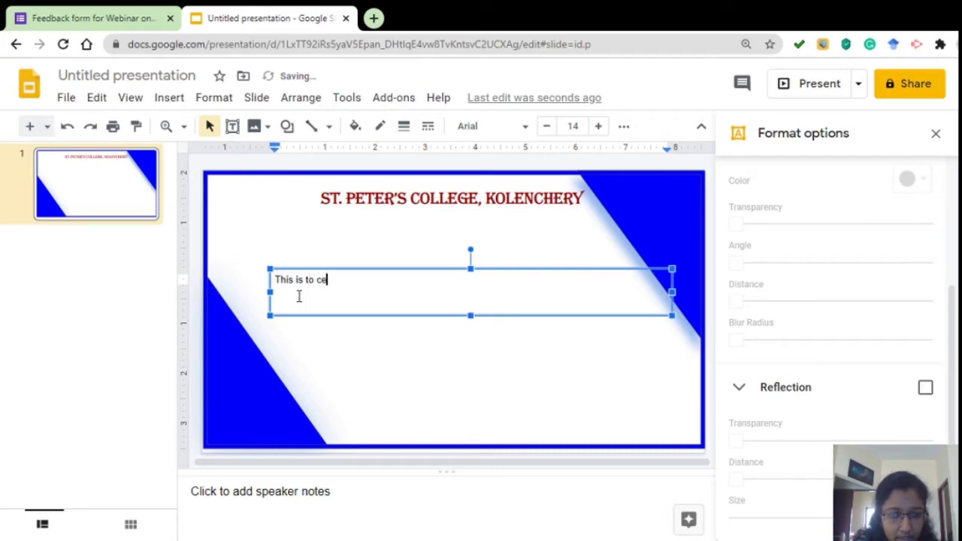
type("tha")
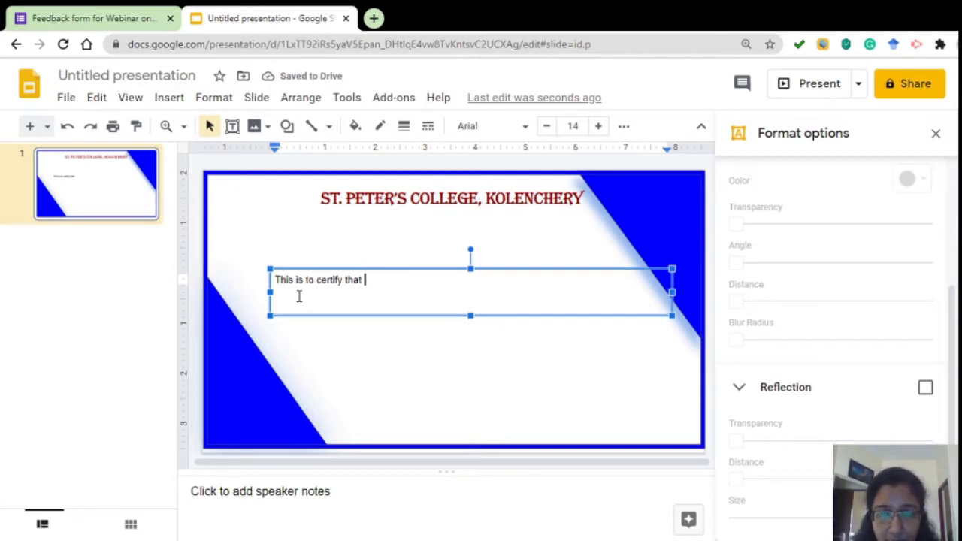
type("t")
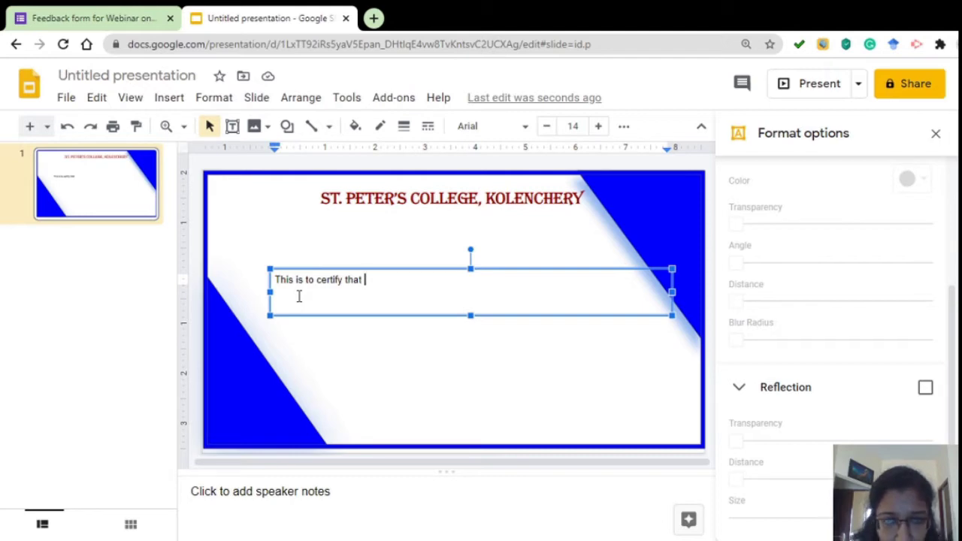
type("(")
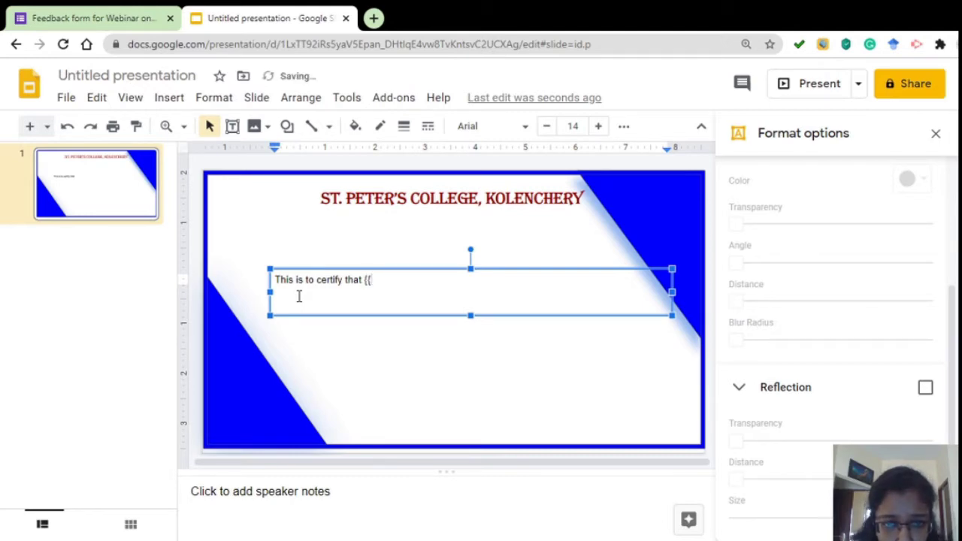
type("{f")
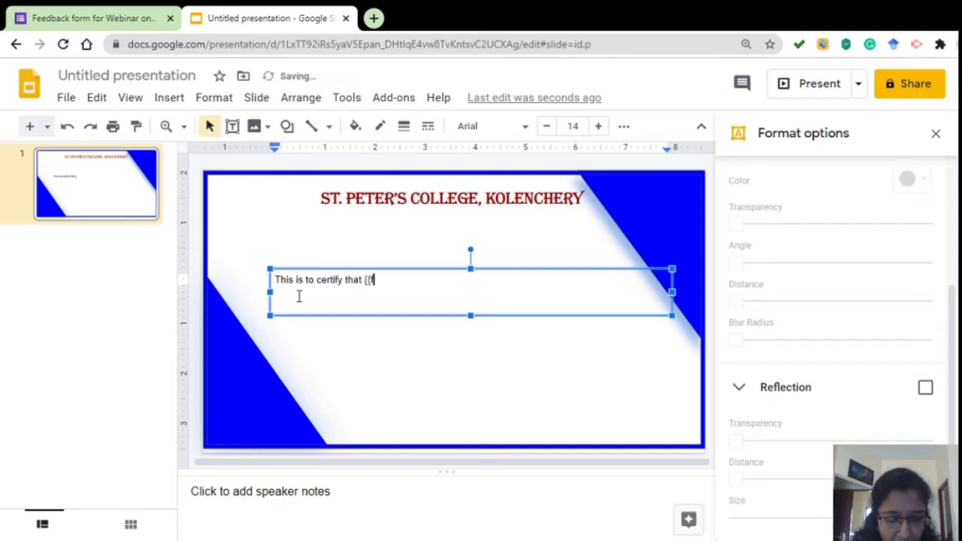
type("ull name")
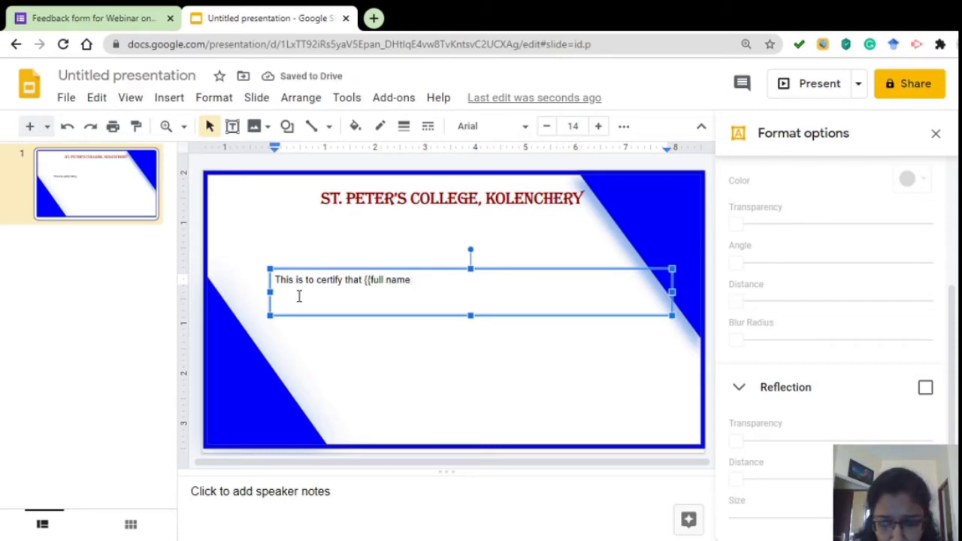
type("}},")
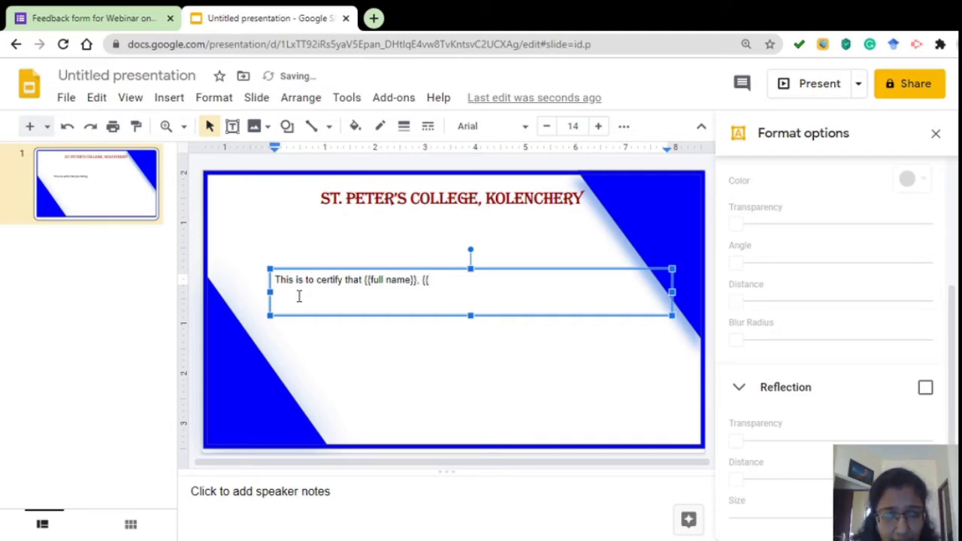
type("  {{other")
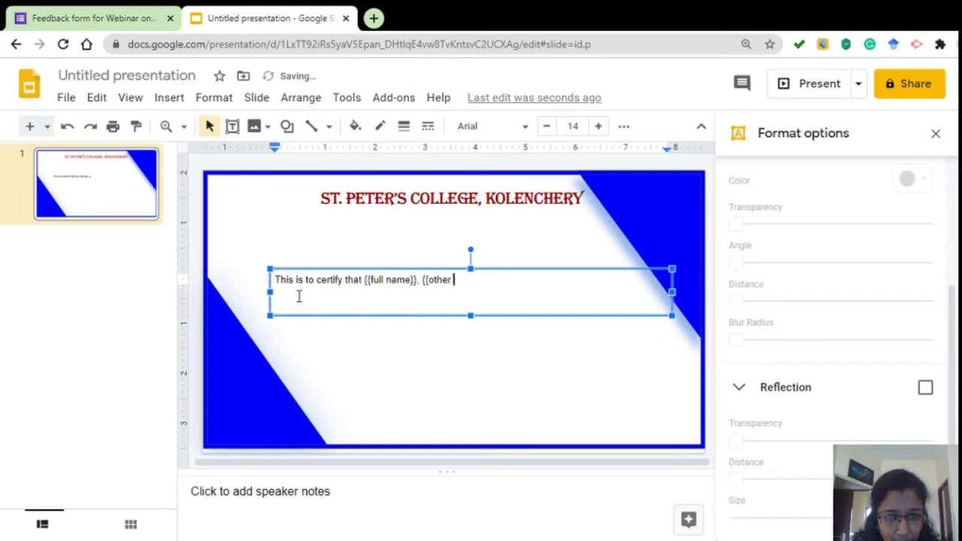
type(" identifier}}, {")
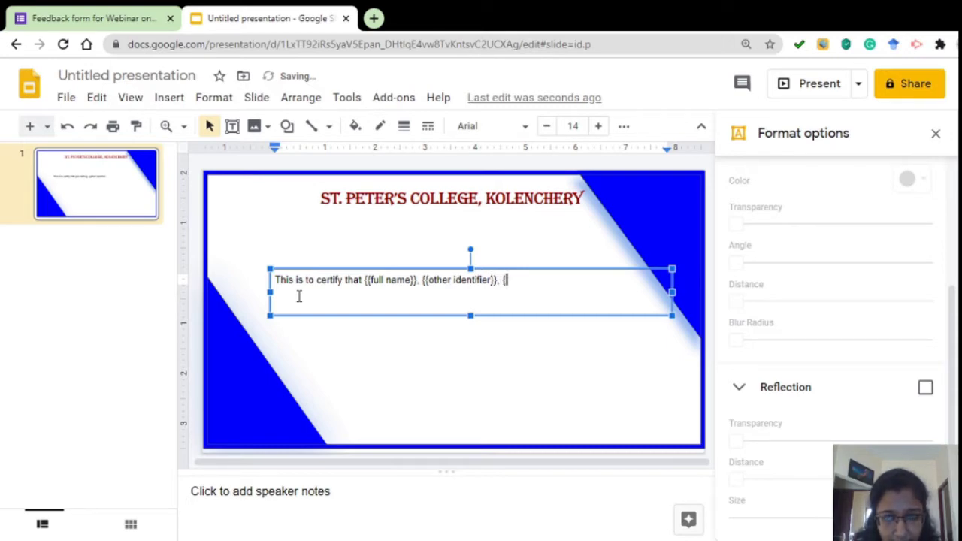
type("{other identifier")
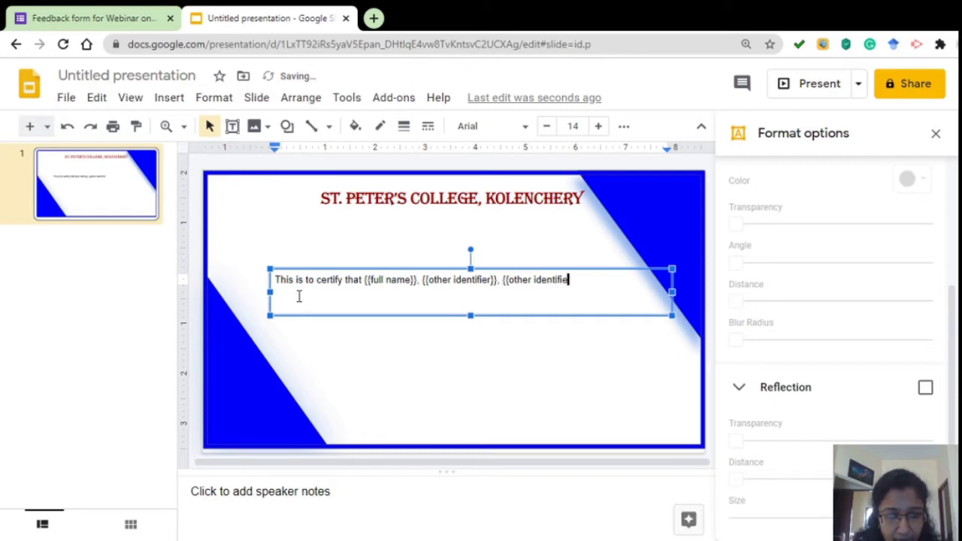
type(" 2")
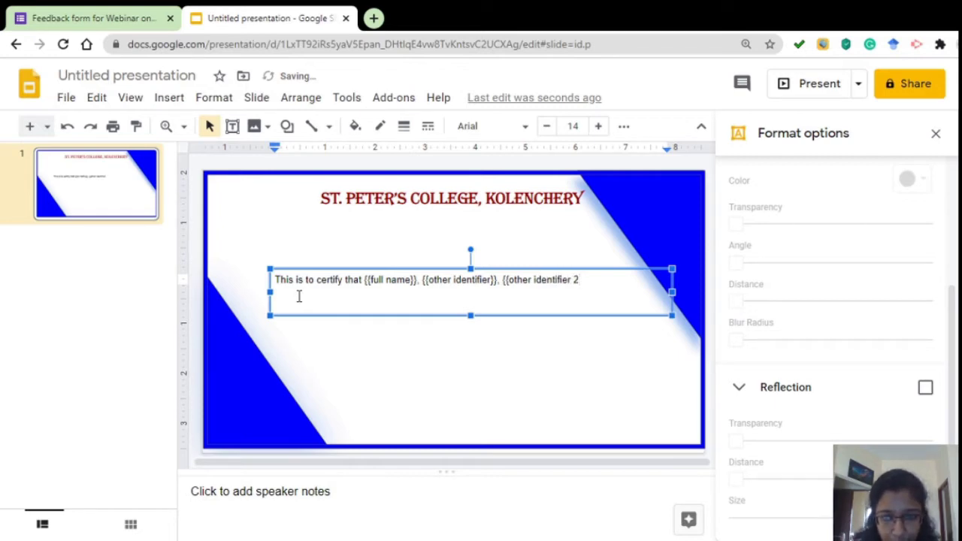
type("2")
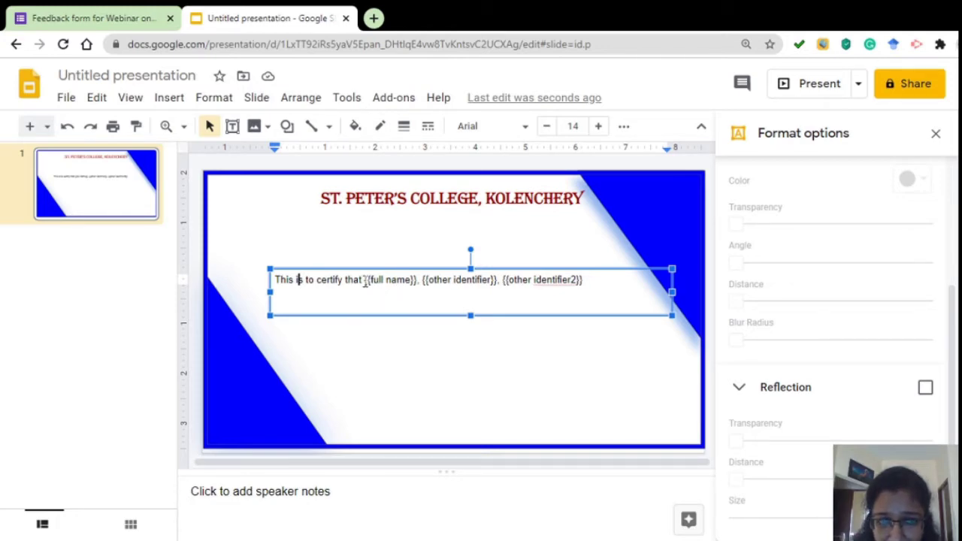
Step: Append 'has participated in the webinar on xyz held on 20/2/2020', the organising department and 'name of college'
left_click(588, 279)
type("has parti")
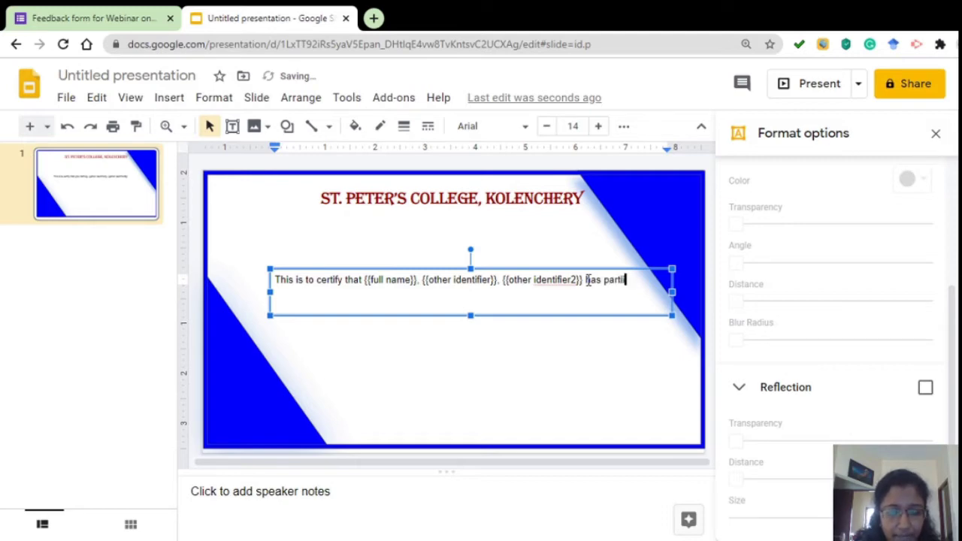
type("cipated in the")
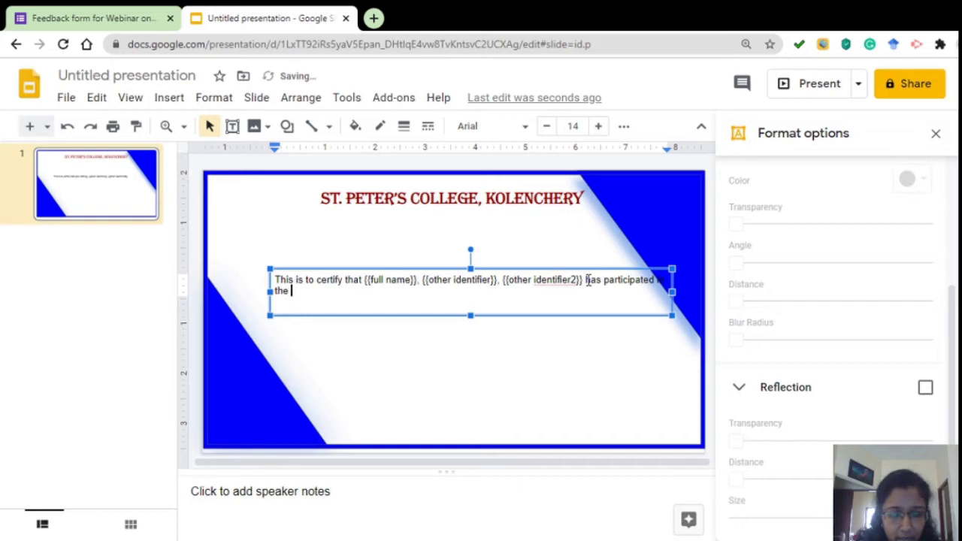
type(" webinar on ....")
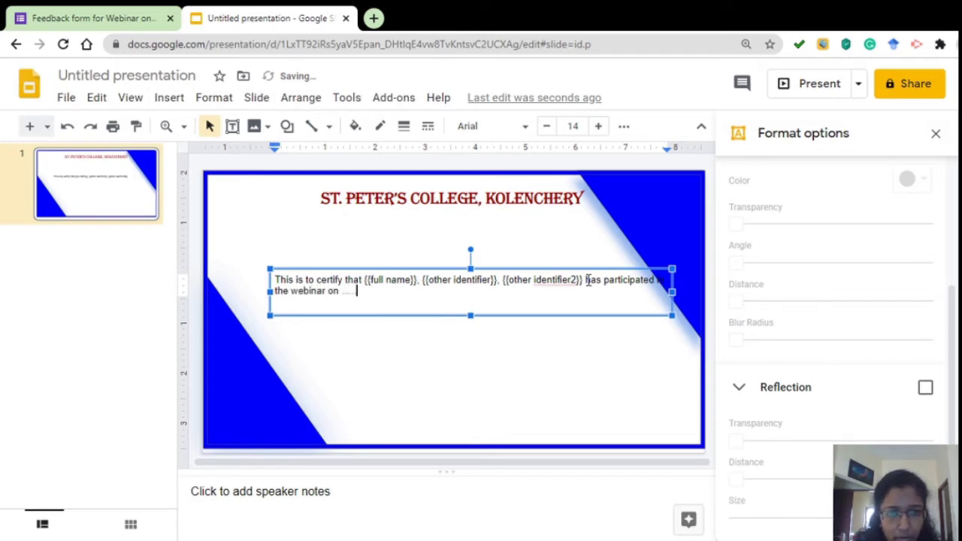
key("BackSpace")
key("BackSpace")
key("BackSpace")
key("BackSpace")
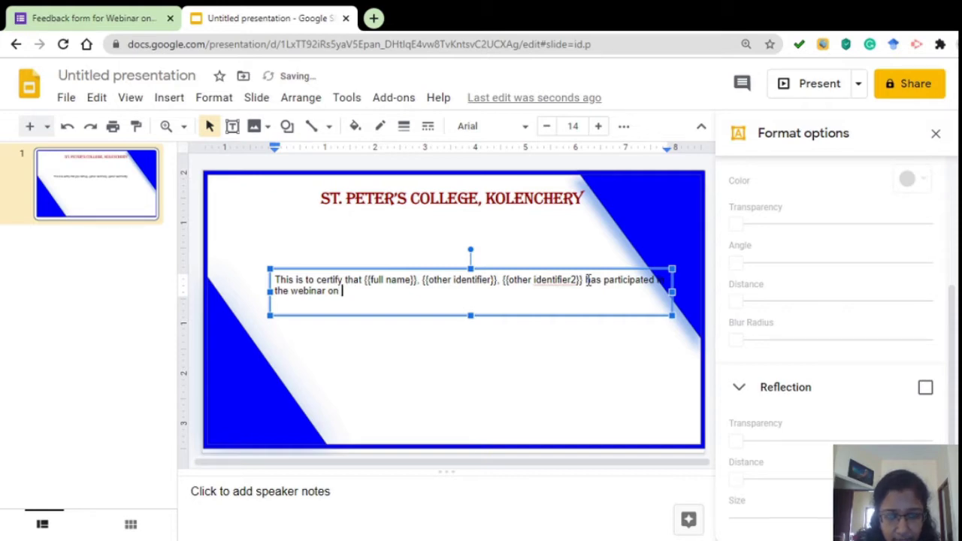
type("xyz")
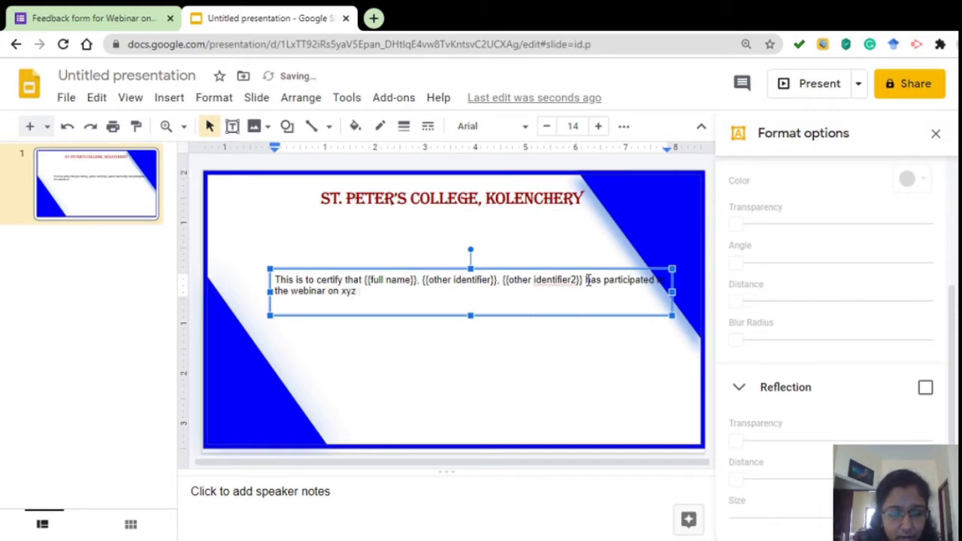
type(" held on")
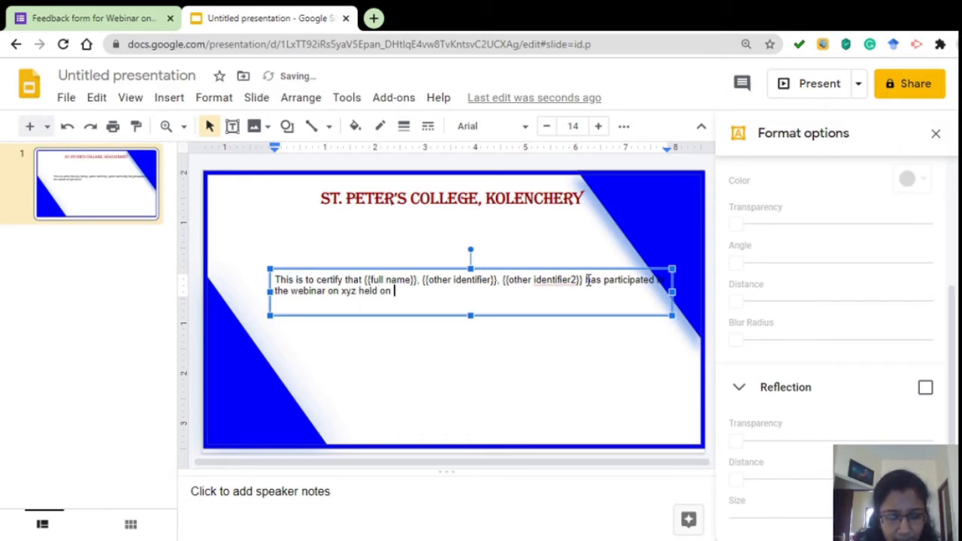
type(" 20/2/2020")
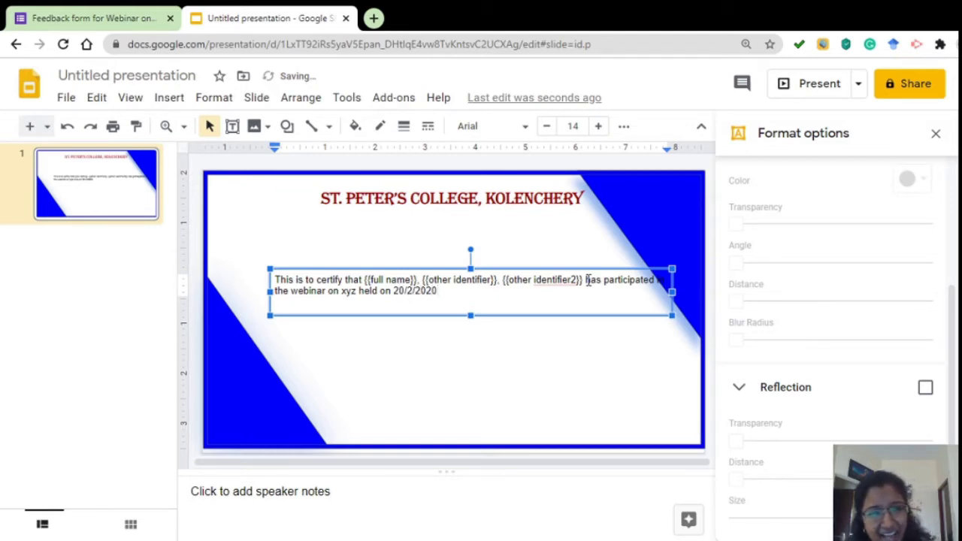
type(" organised the dept of sas")
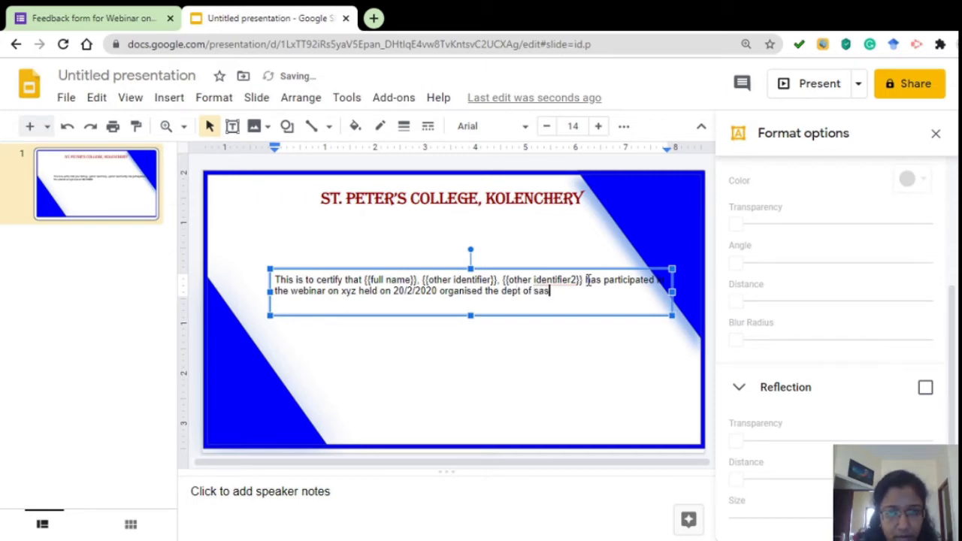
key("BackSpace")
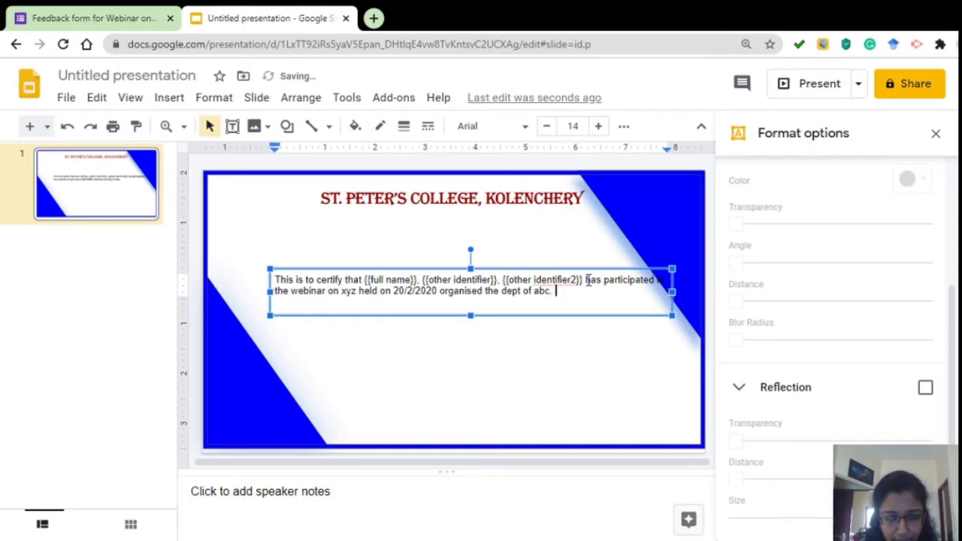
type("me of colle")
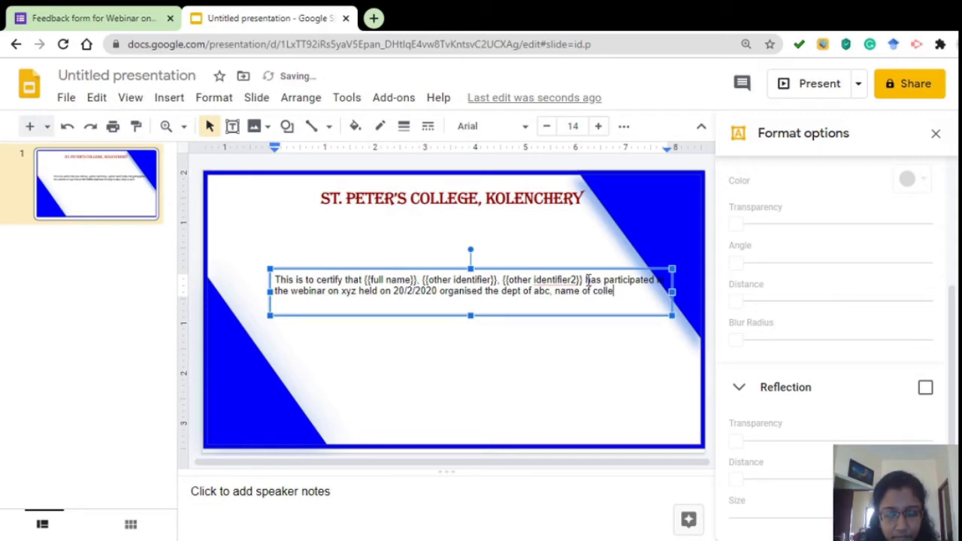
type("ge")
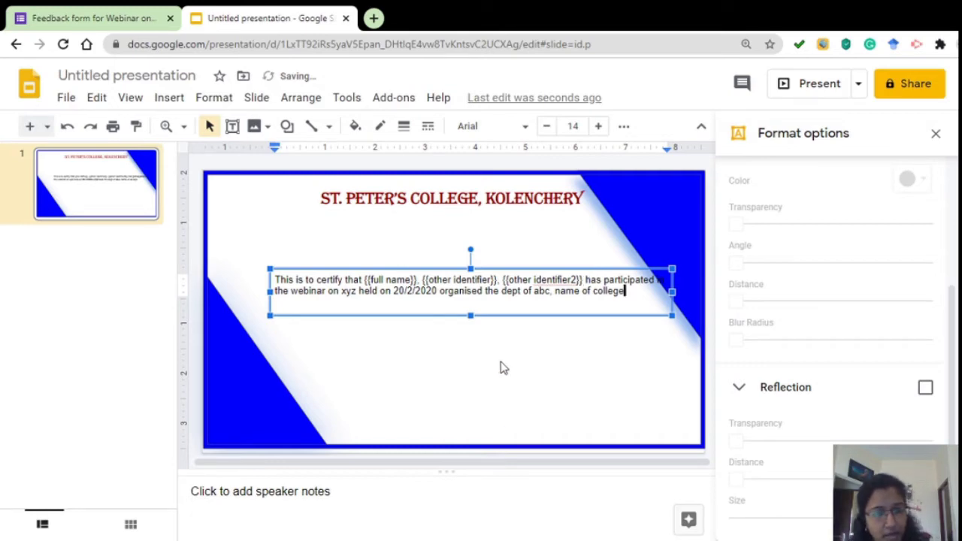
Step: Set the body text font to Playball and make its text box narrower and taller
key("ctrl+a")
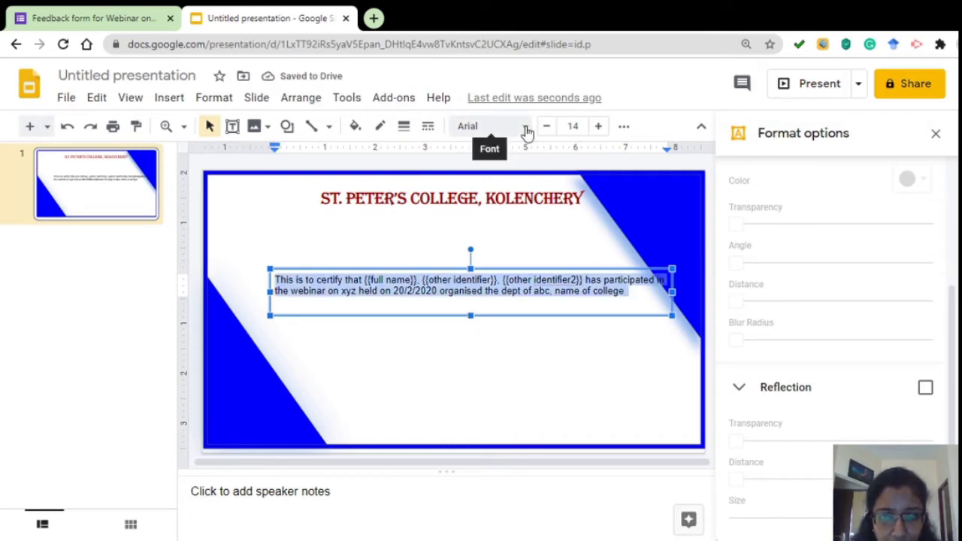
left_click(526, 128)
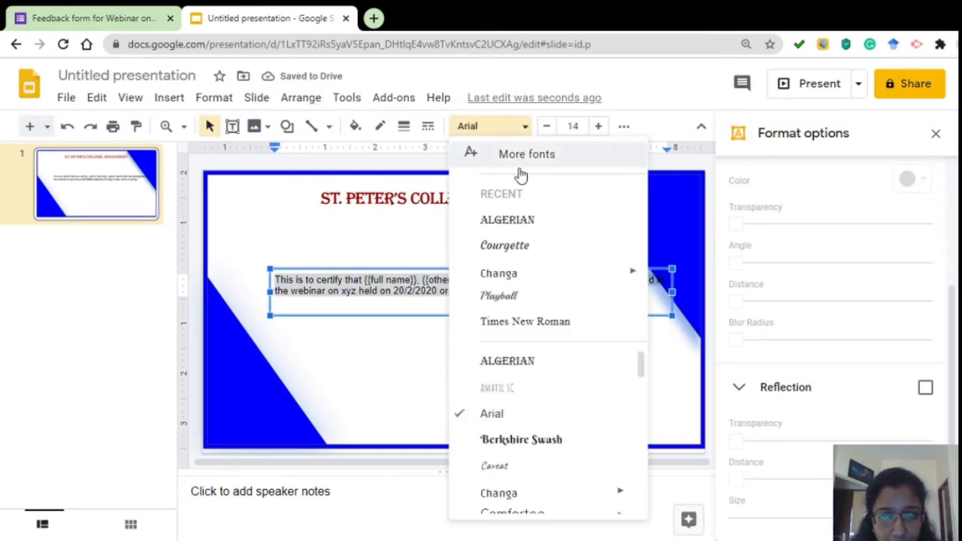
left_click(535, 296)
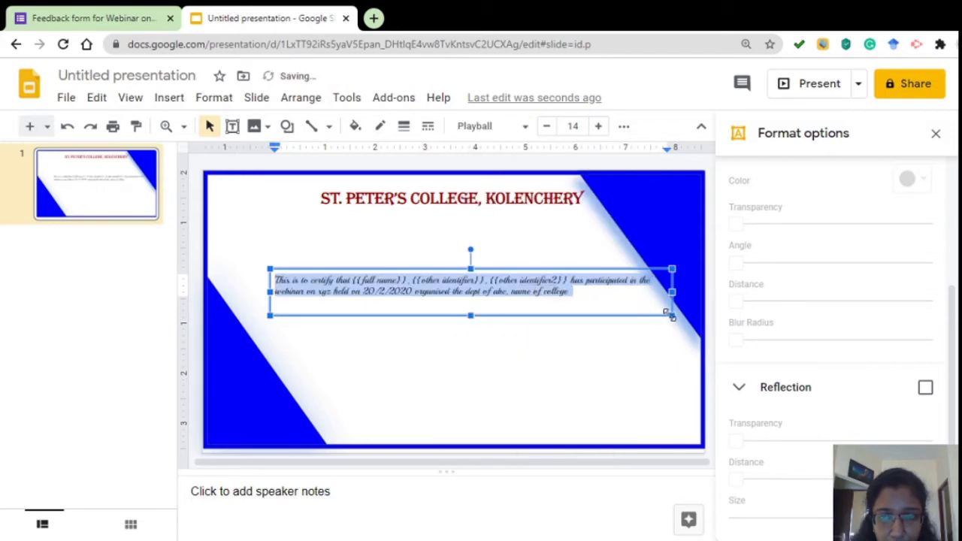
left_click_drag(672, 316, 648, 338)
left_click(602, 296)
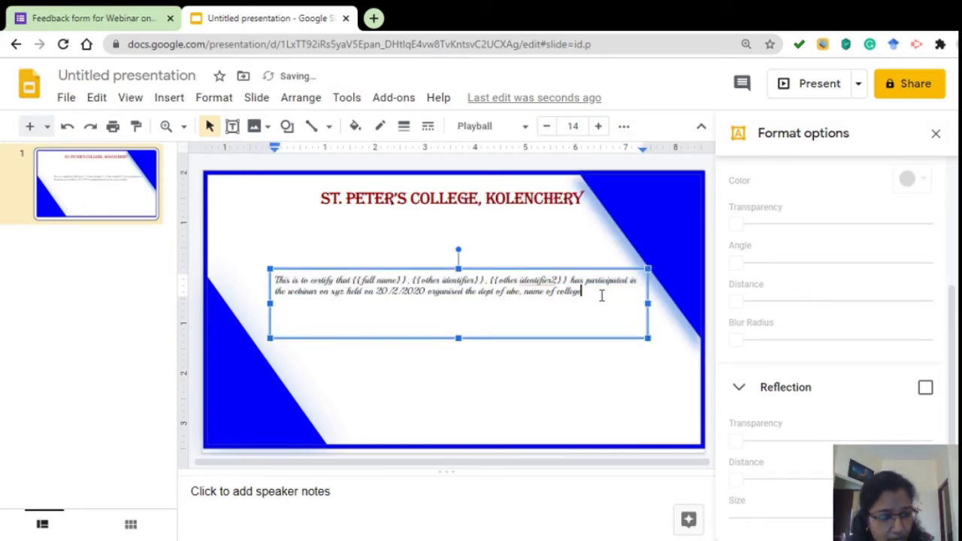
Step: Increase the body text size from 14 to 22
key("ctrl+a")
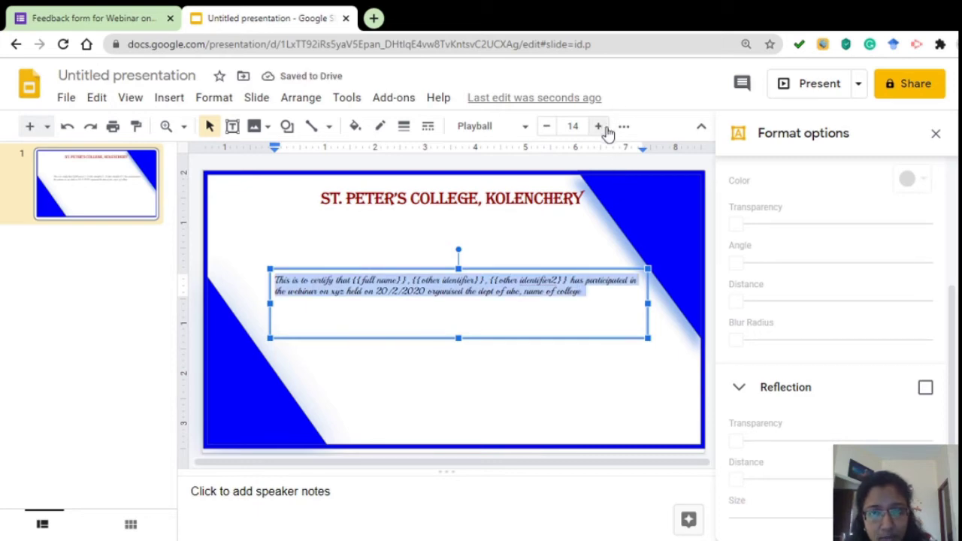
left_click(599, 126)
left_click(599, 127)
left_click(599, 126)
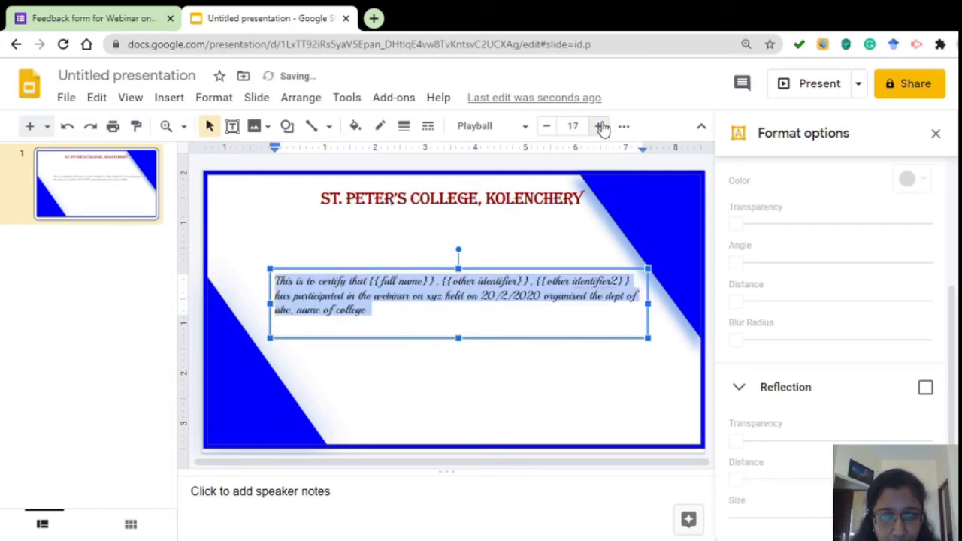
left_click(600, 126)
left_click(600, 126)
left_click(600, 126)
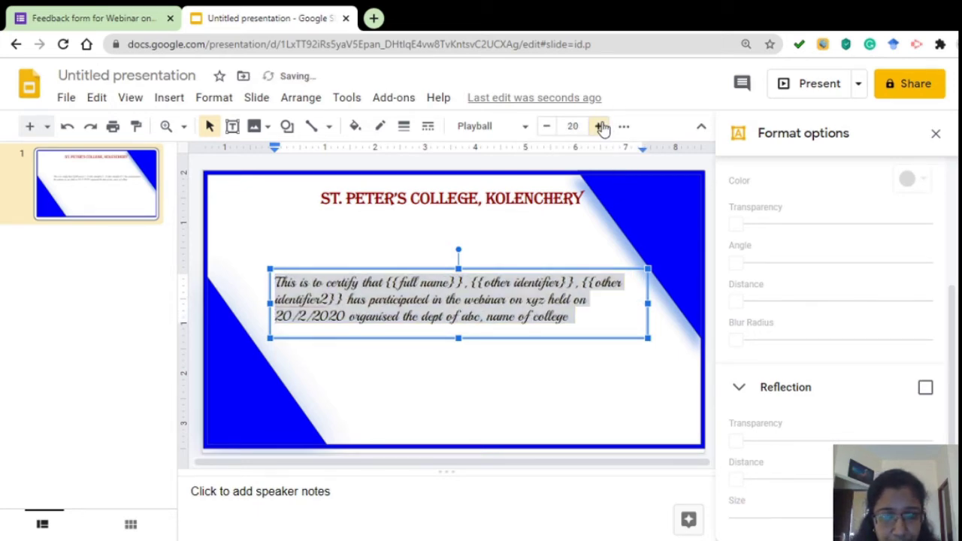
left_click(600, 127)
left_click(600, 126)
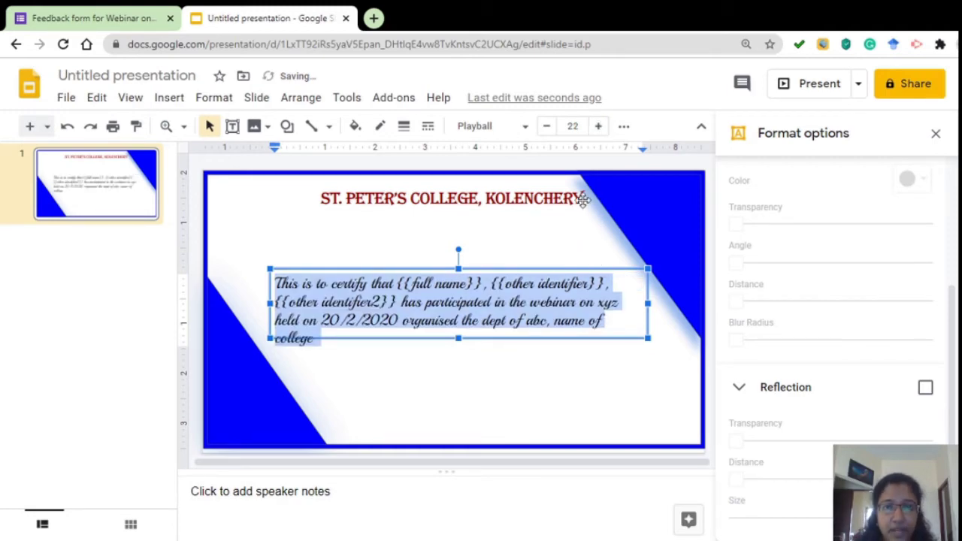
left_click(622, 128)
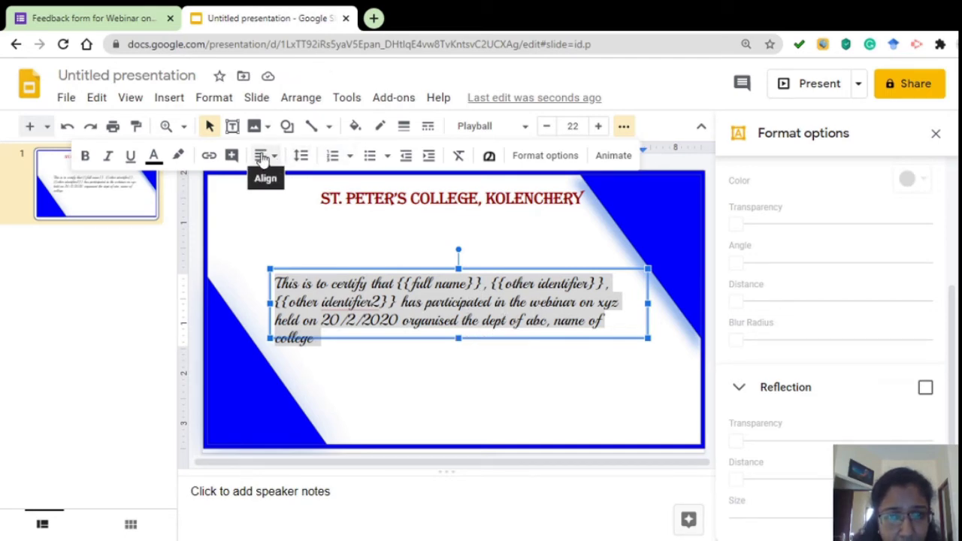
Step: Justify the body text and set its line spacing to 1.15
left_click(262, 157)
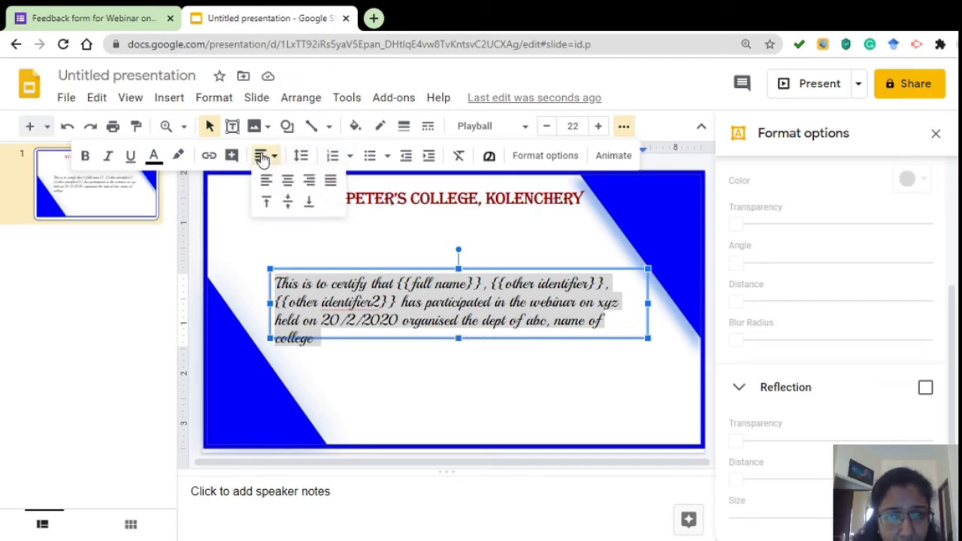
left_click(288, 181)
left_click(263, 157)
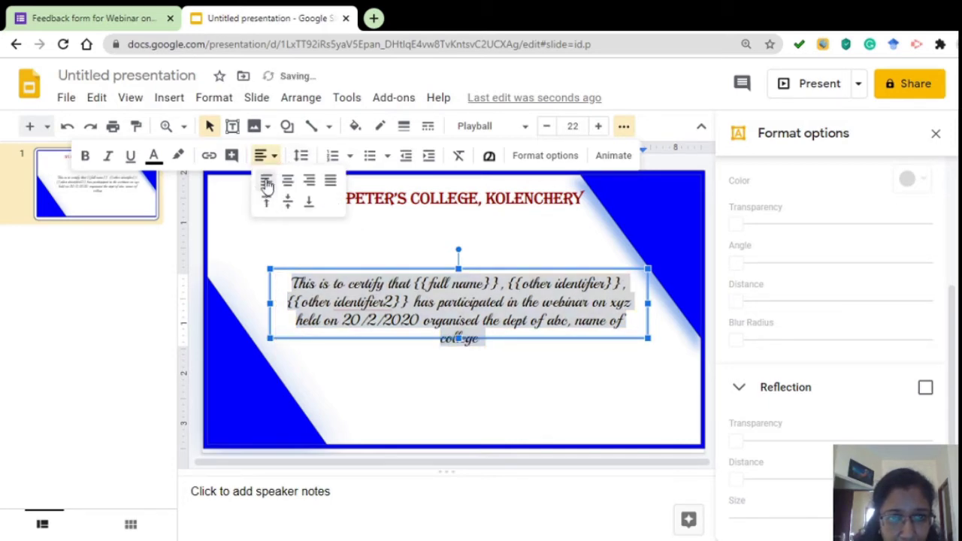
left_click(266, 182)
left_click(262, 156)
left_click(330, 182)
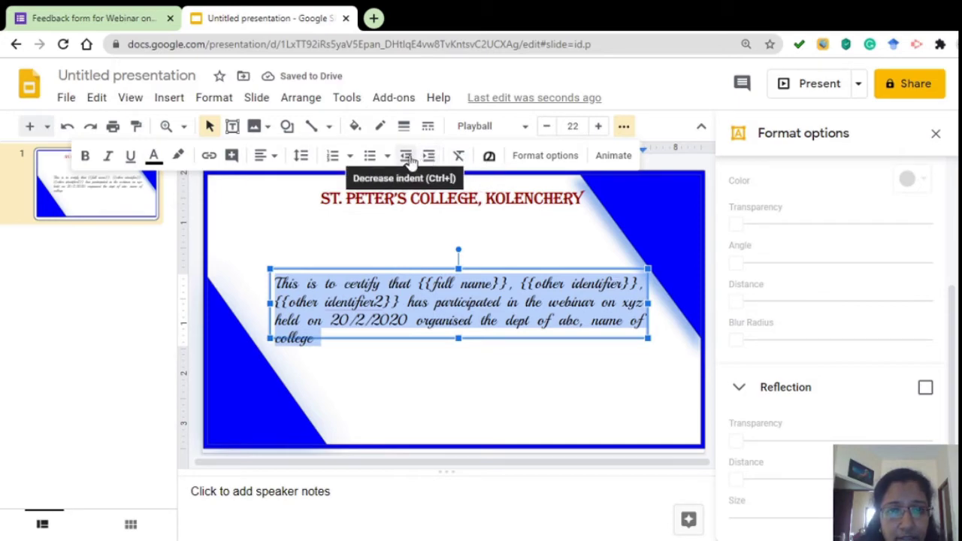
left_click(303, 158)
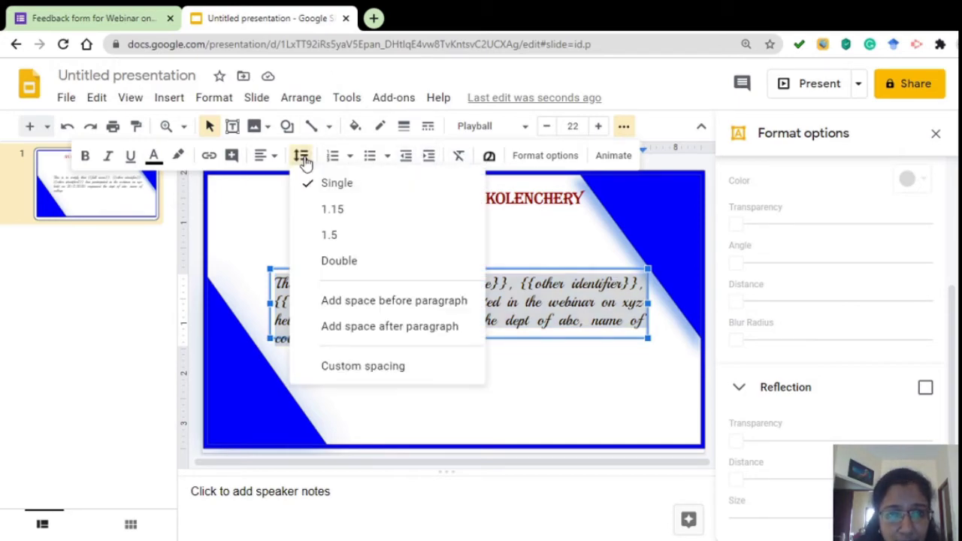
left_click(329, 208)
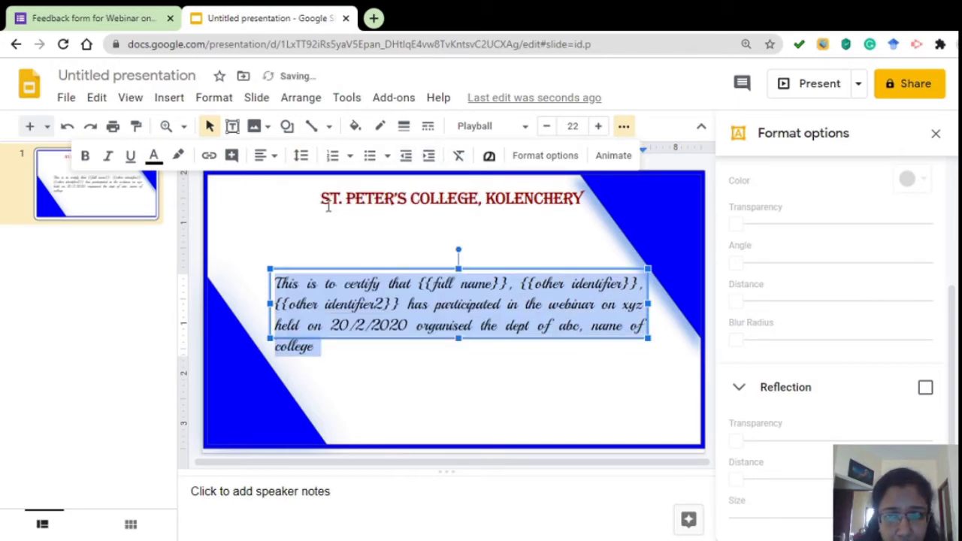
Step: Add a full stop after 'college' and move the body text box slightly higher
left_click(405, 356)
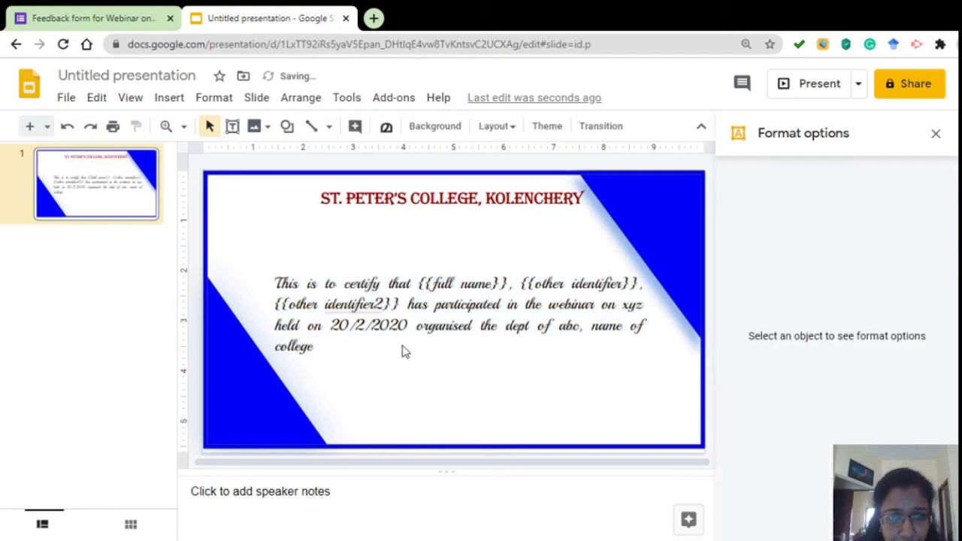
left_click(403, 351)
type(".")
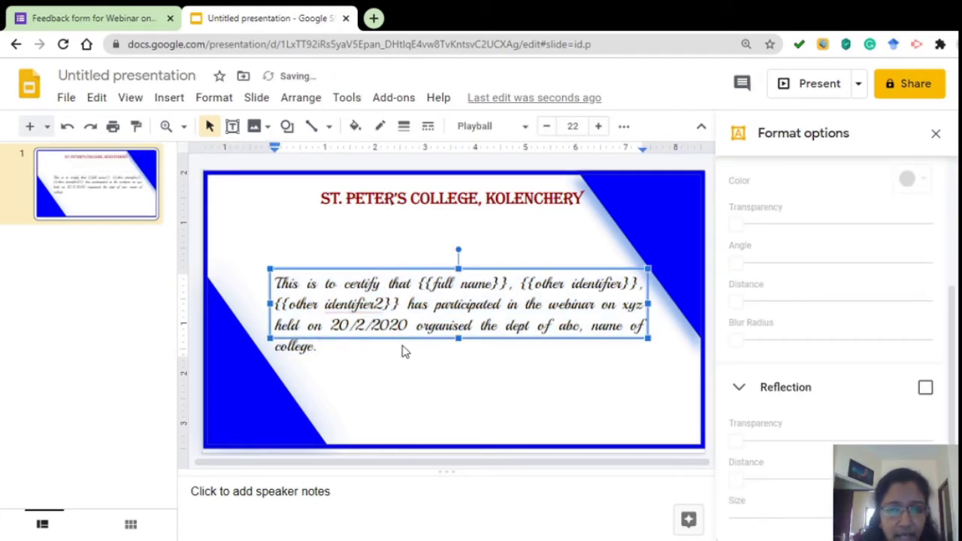
left_click_drag(419, 267, 422, 248)
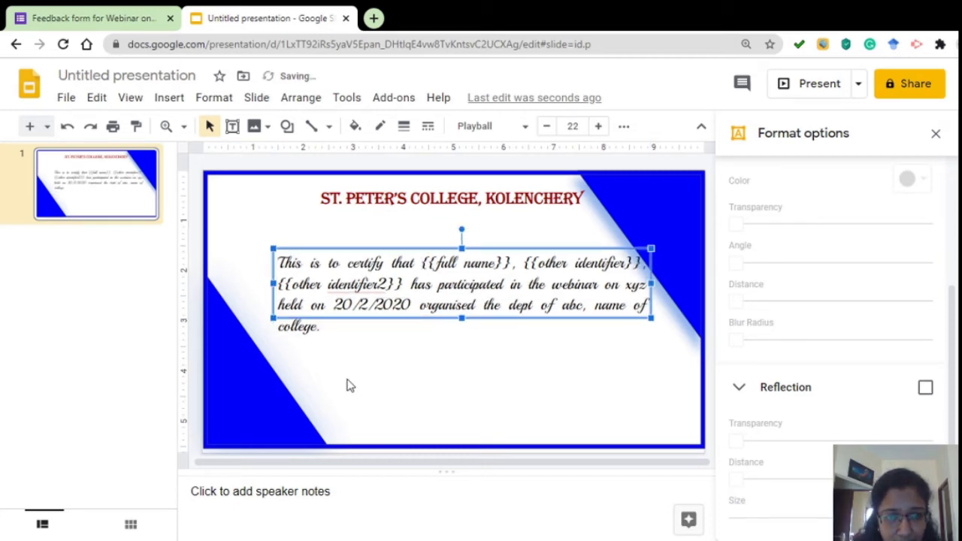
Step: Draw a 'Convenor' text box at the lower left and nudge it slightly right
left_click(329, 412)
left_click(233, 126)
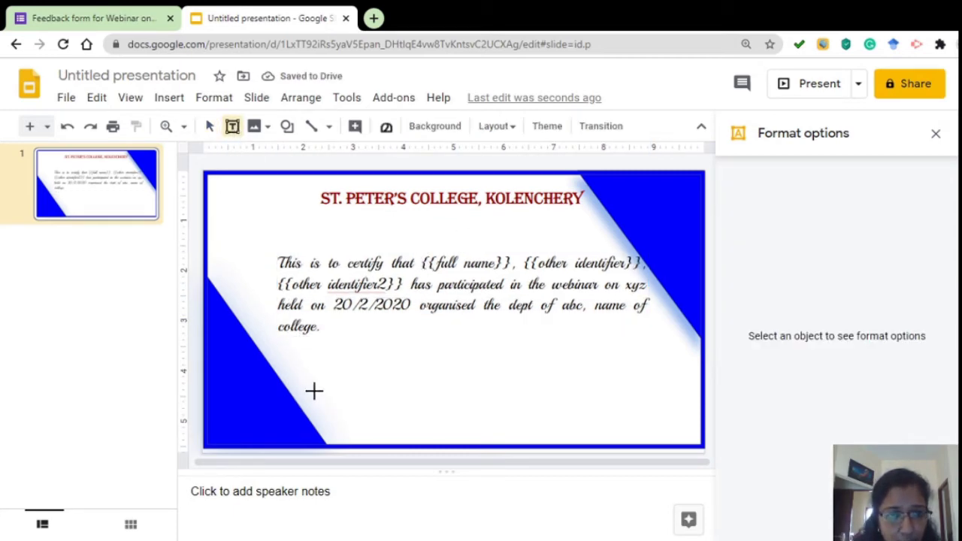
left_click_drag(294, 385, 378, 404)
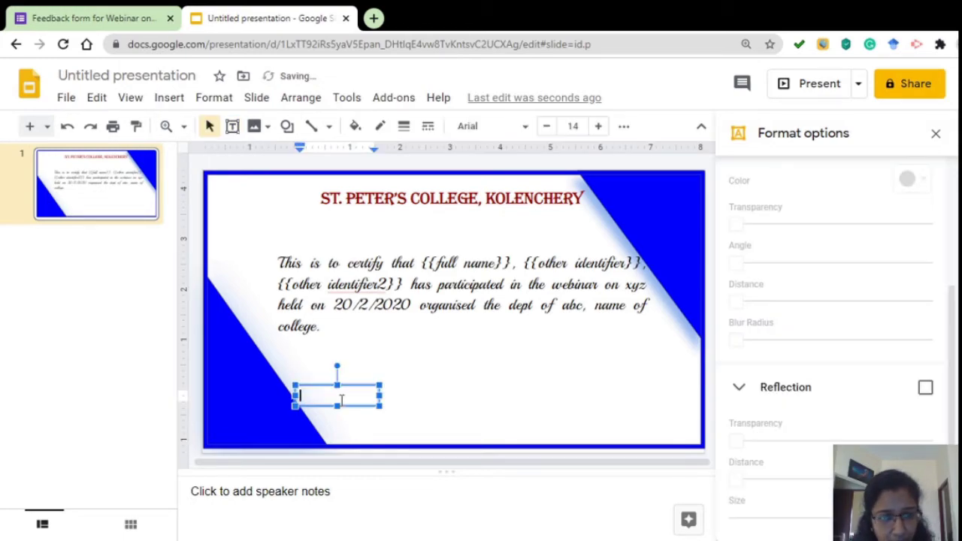
type("Convenor")
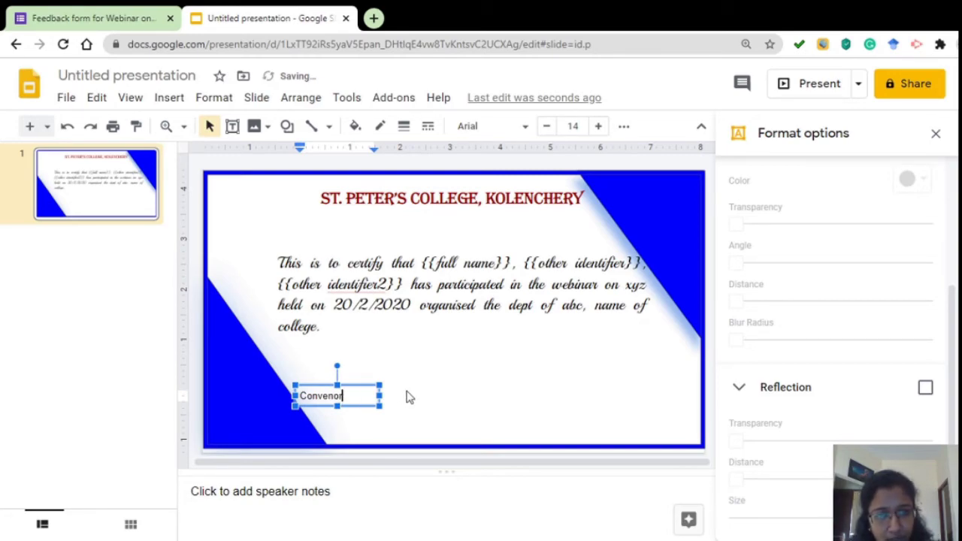
left_click(318, 374)
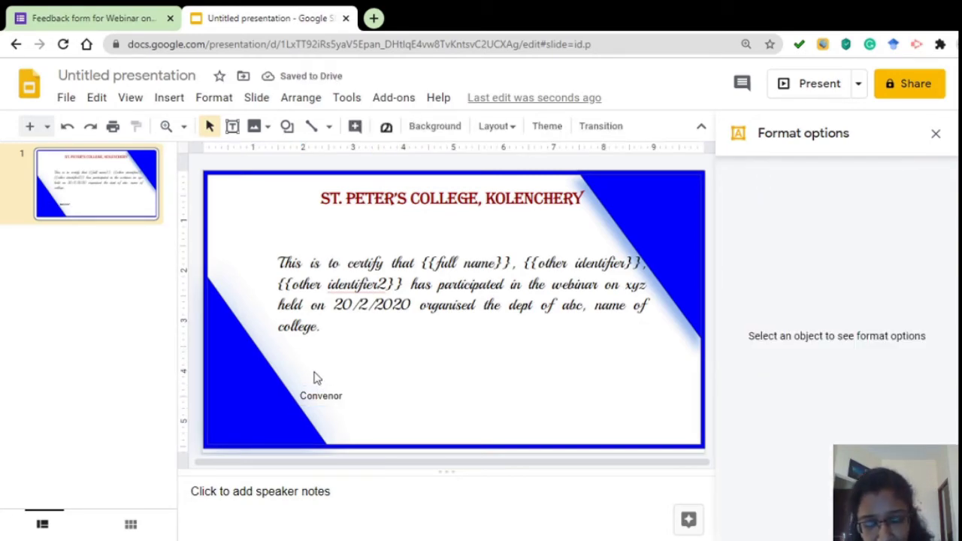
left_click(336, 389)
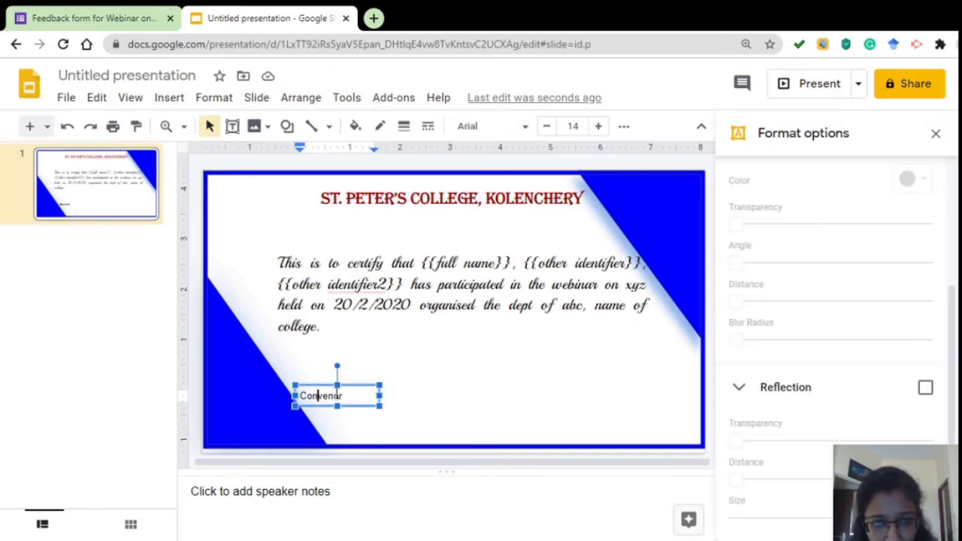
left_click_drag(339, 383, 368, 382)
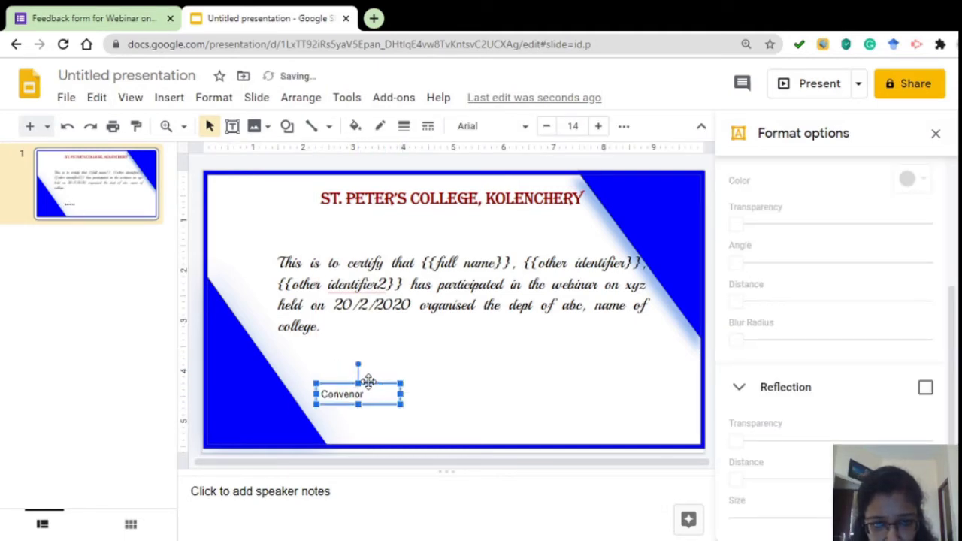
left_click(508, 402)
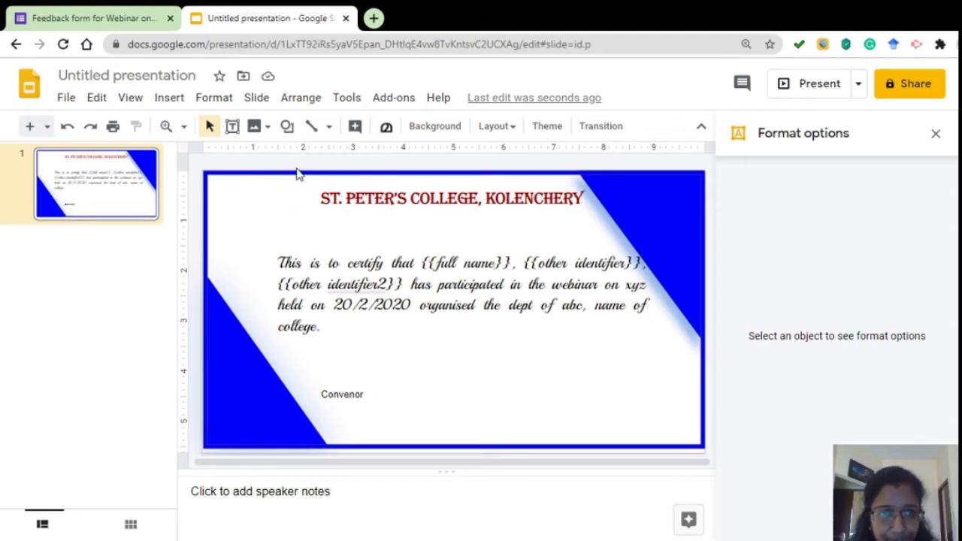
Step: Add a 'Principal' text box at the lower right, aligned level with Convenor
left_click(233, 127)
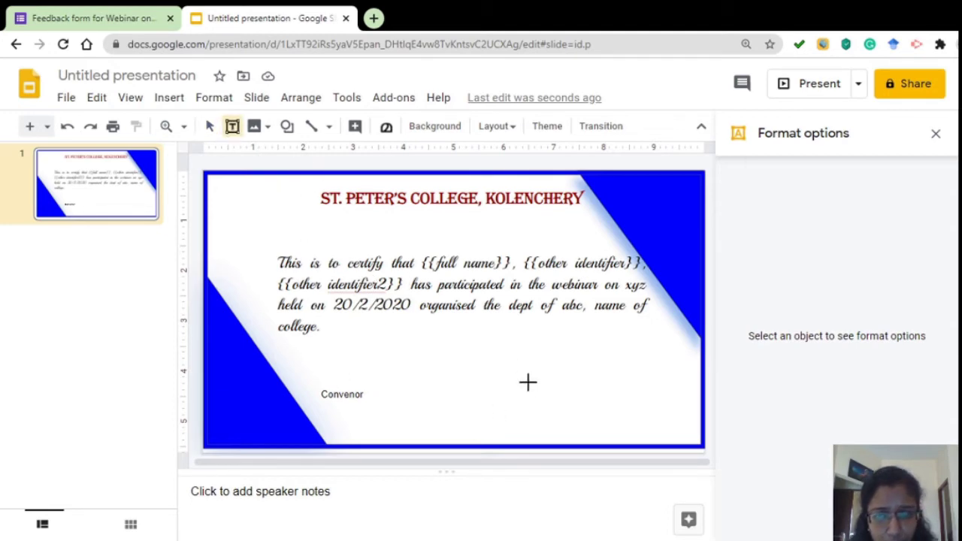
left_click_drag(534, 386, 619, 406)
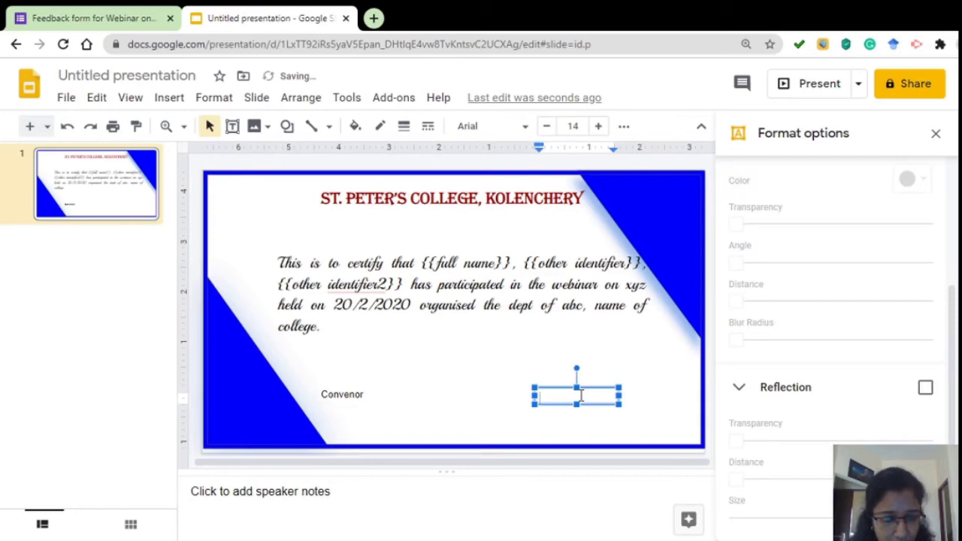
type("Principal")
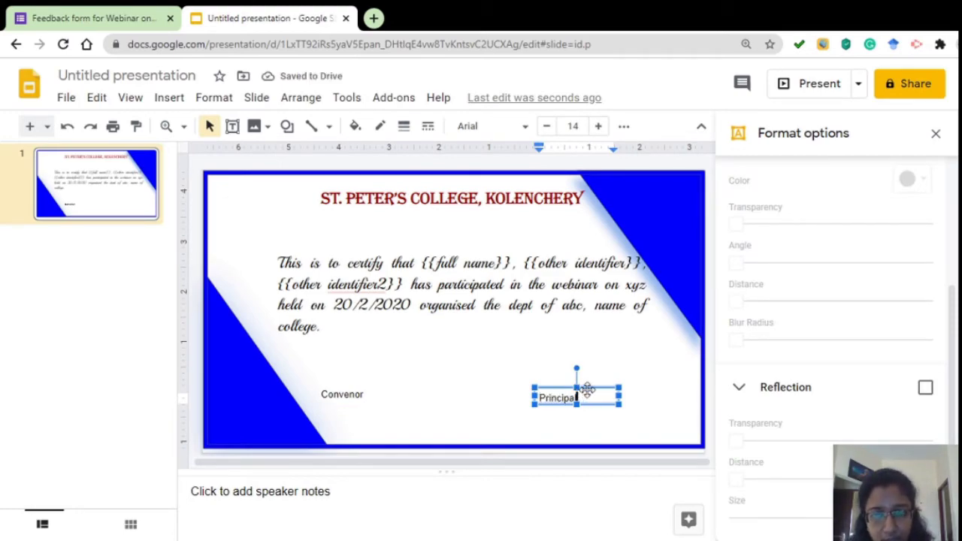
mouse_move(584, 388)
left_mouse_down()
mouse_move(614, 386)
mouse_move(613, 371)
mouse_move(596, 385)
left_mouse_up()
Step: Maximize the browser window and check the slide elements and Line and Layout menus without changes
left_click(652, 385)
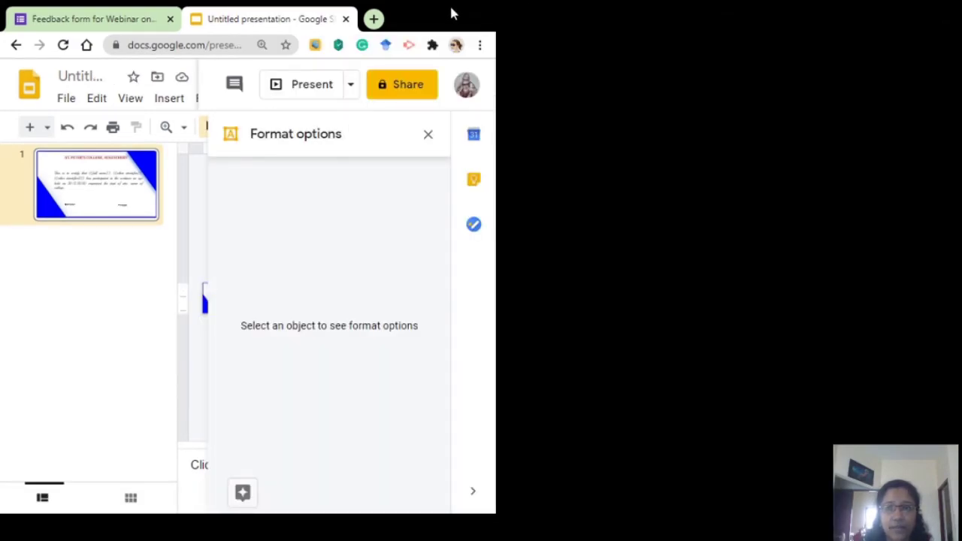
double_click(452, 14)
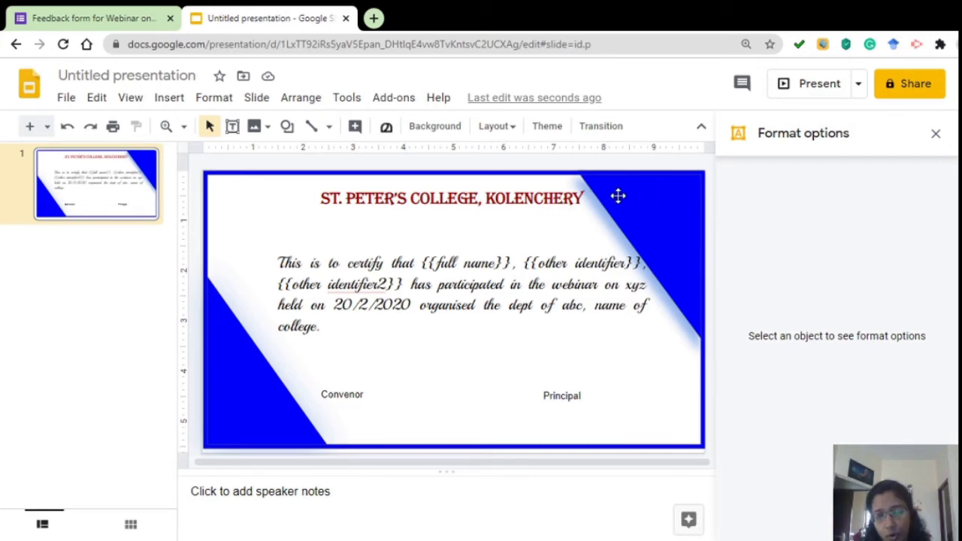
left_click(618, 197)
left_click(383, 221)
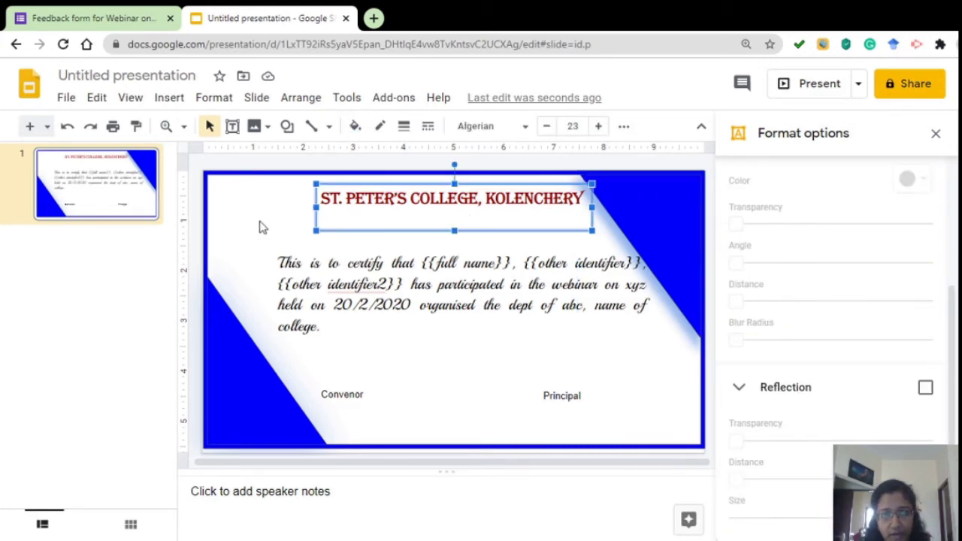
left_click(477, 428)
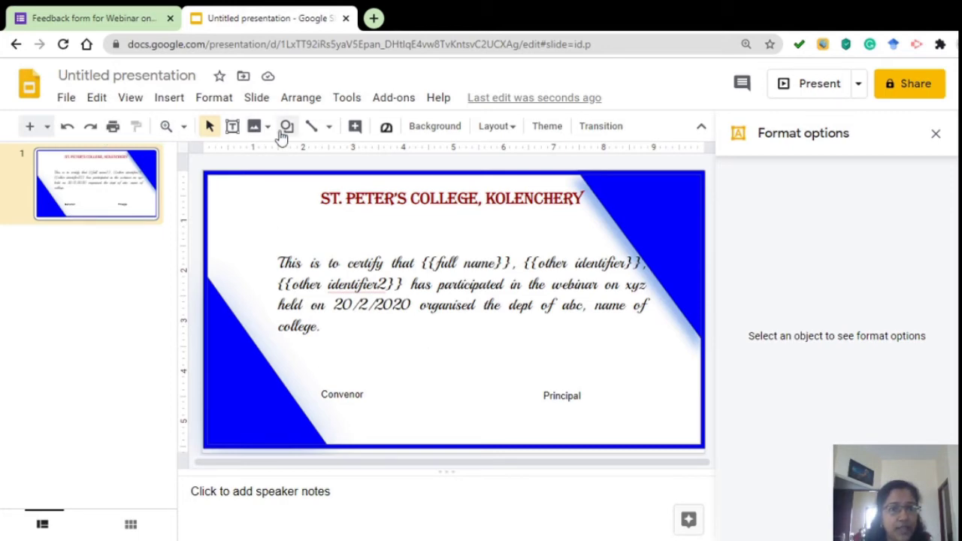
left_click(331, 128)
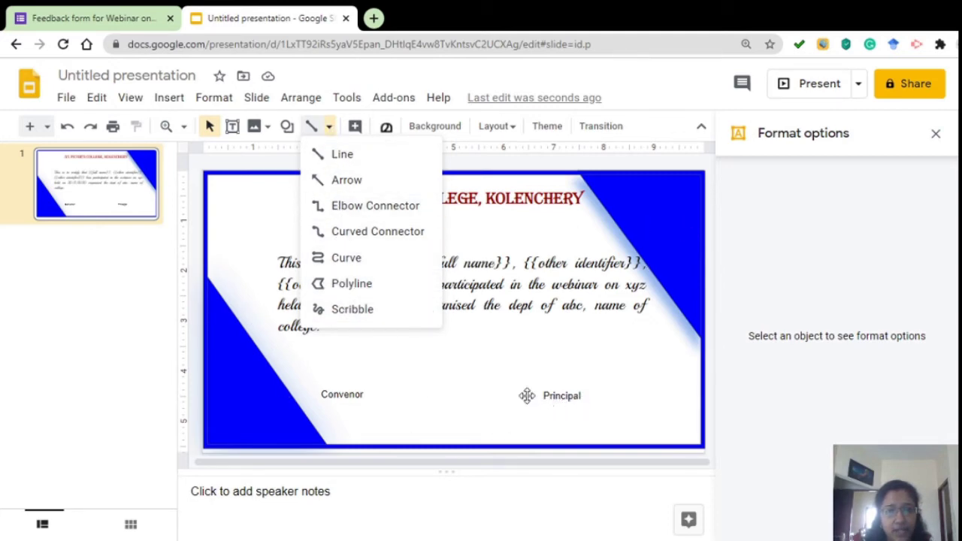
left_click(496, 388)
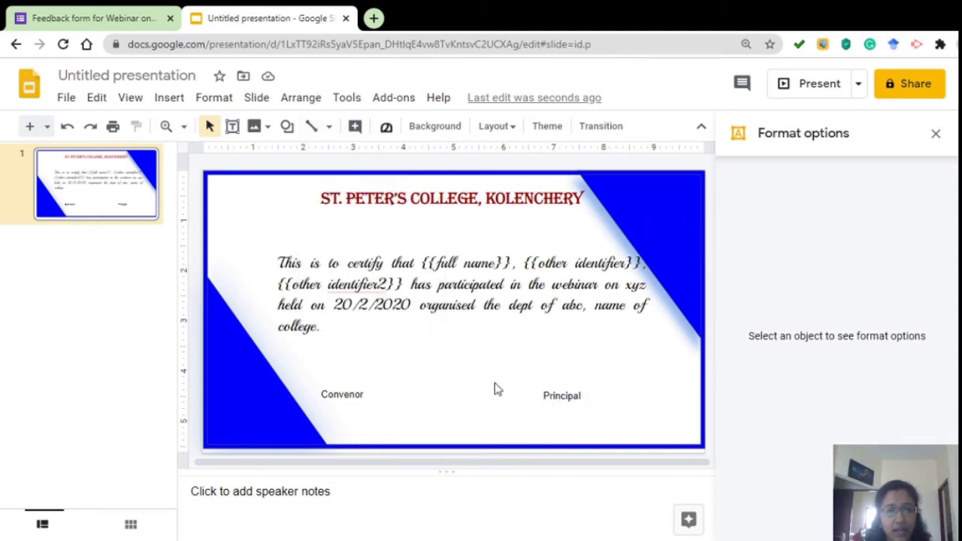
left_click(517, 130)
left_click(515, 130)
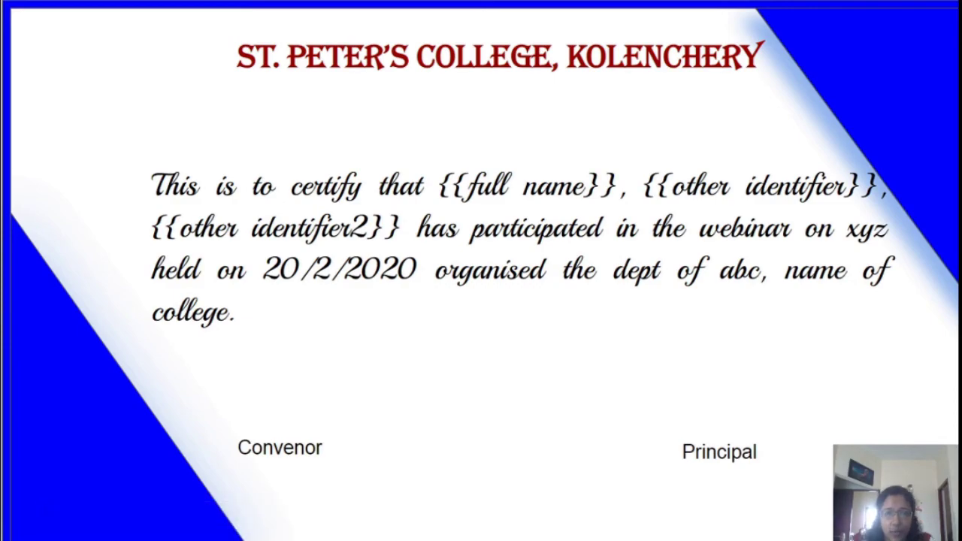
Step: Exit the slideshow, move the college title slightly lower, and preview it full screen again
key("Escape")
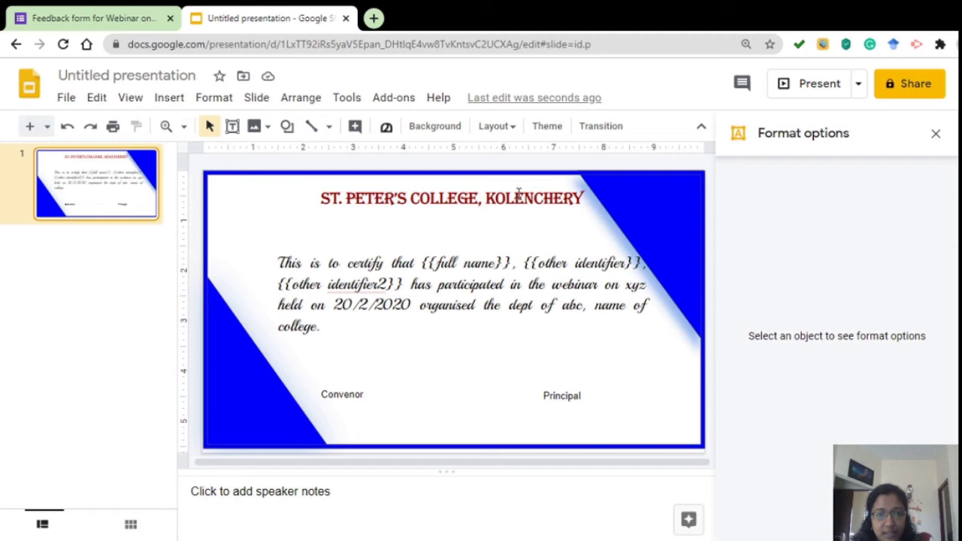
left_click(518, 194)
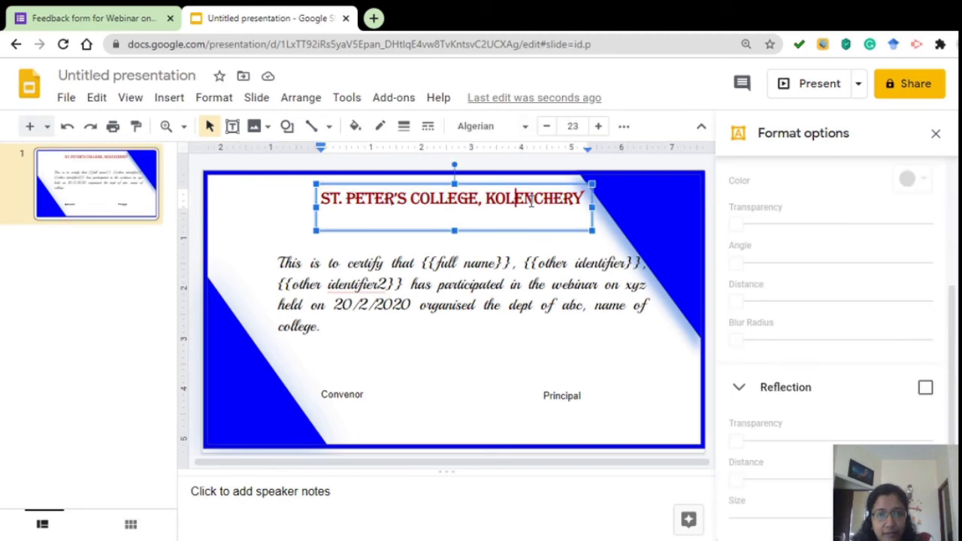
left_click_drag(533, 181, 532, 193)
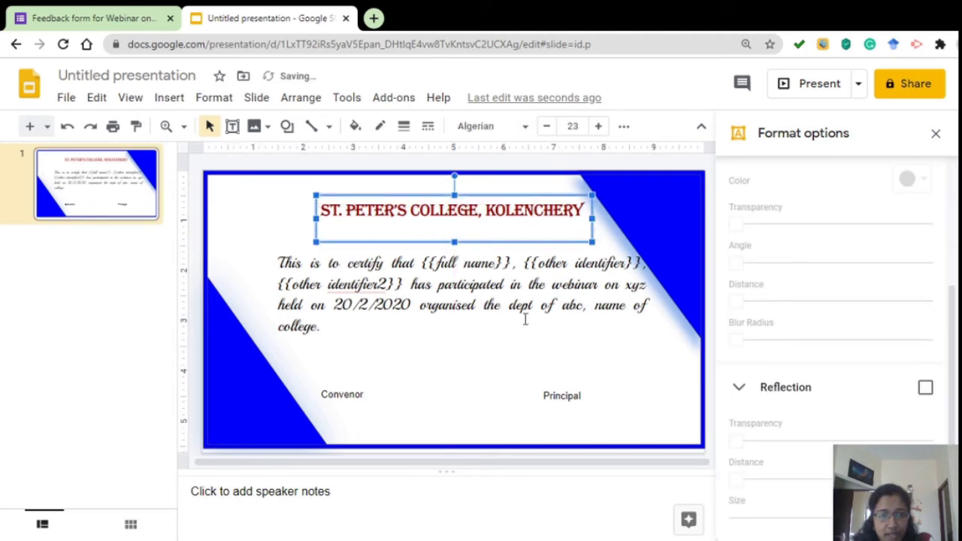
left_click(662, 378)
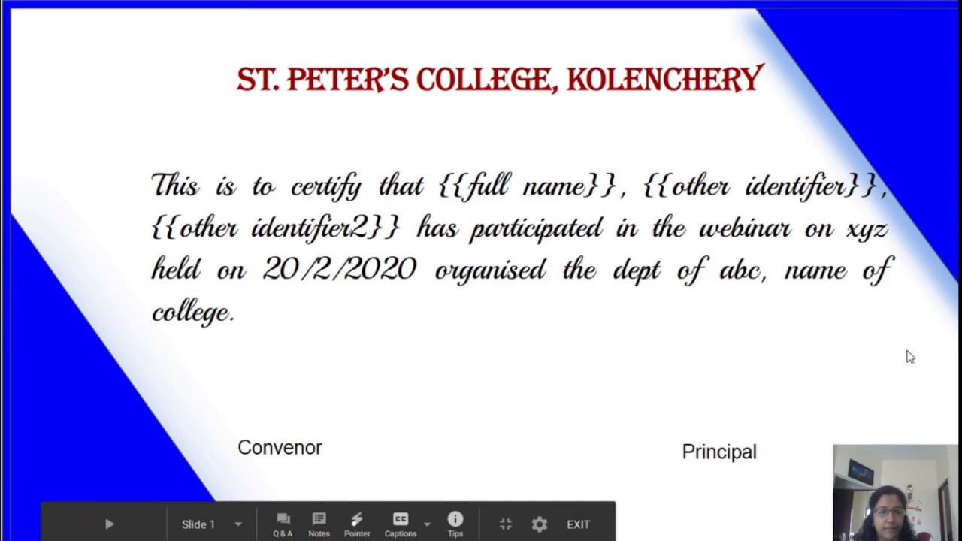
key("Escape")
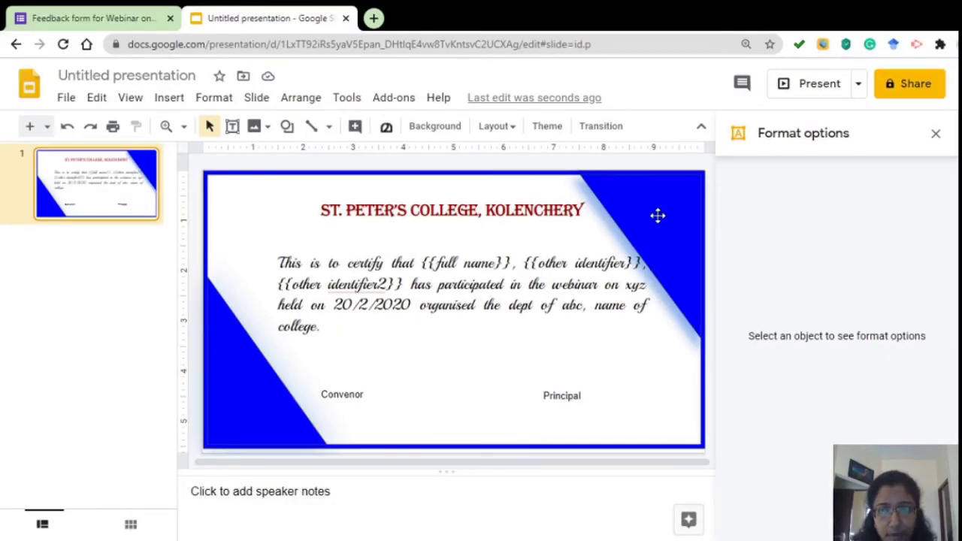
Step: Show the Certify'em controls on the feedback form, with certification on and the Golden template
left_click(118, 11)
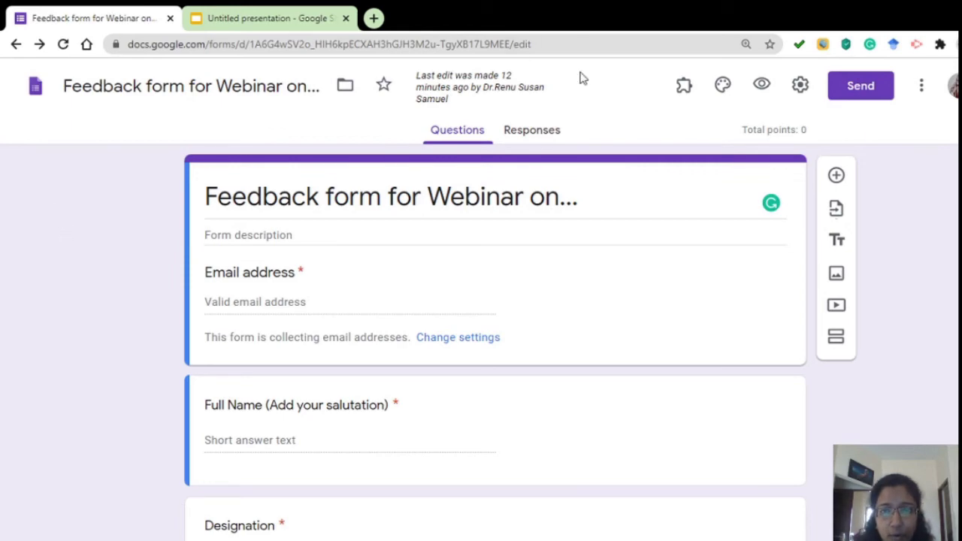
left_click(684, 85)
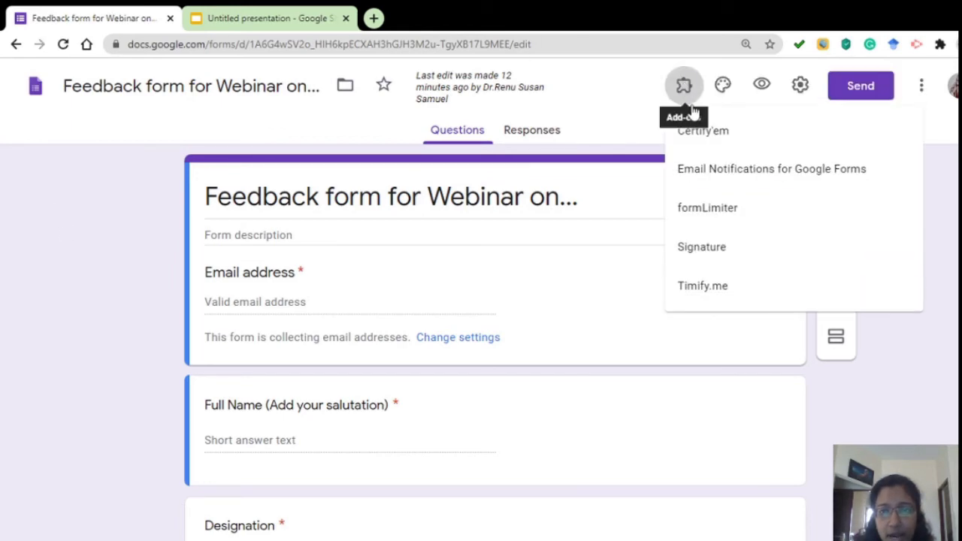
left_click(699, 135)
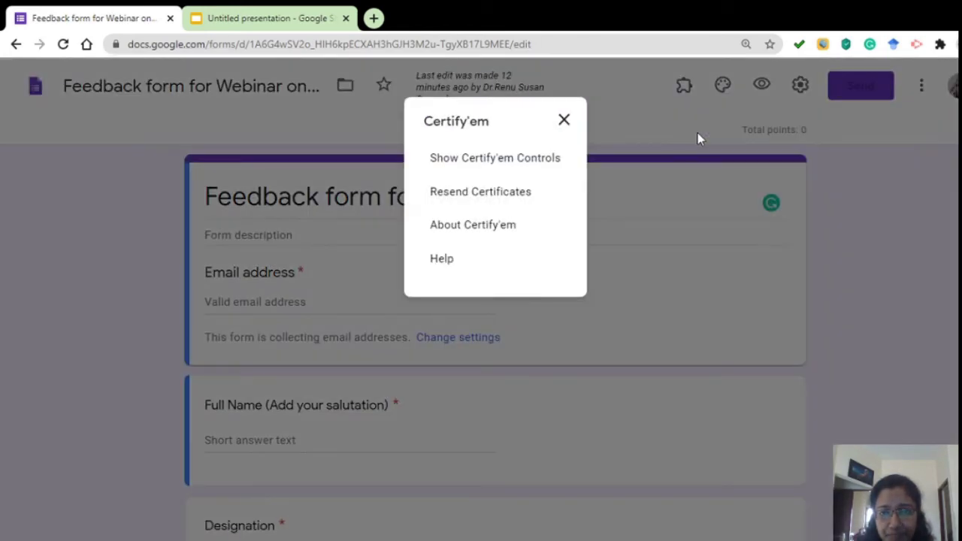
left_click(525, 161)
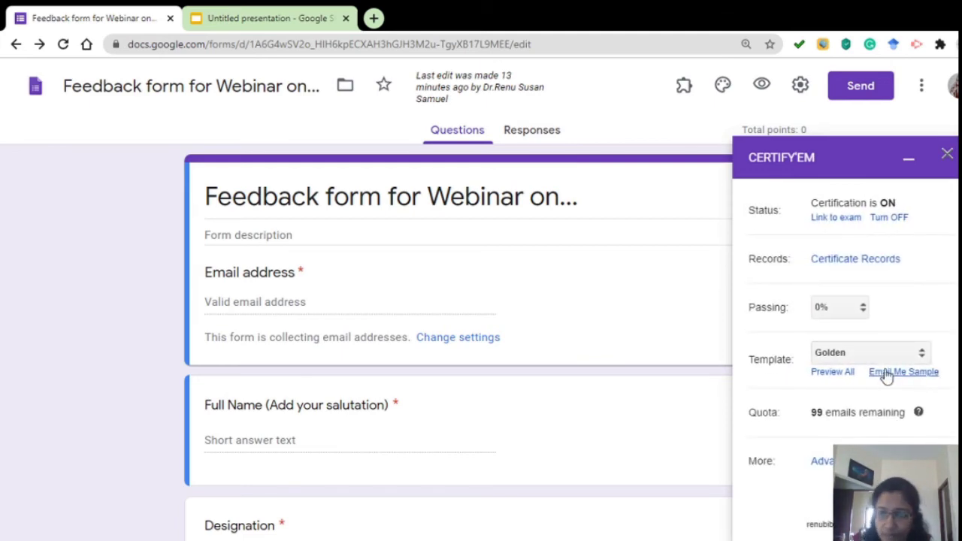
Step: Choose Untitled presentation as the new Certify'em certificate file, then return to it in Slides
left_click(922, 356)
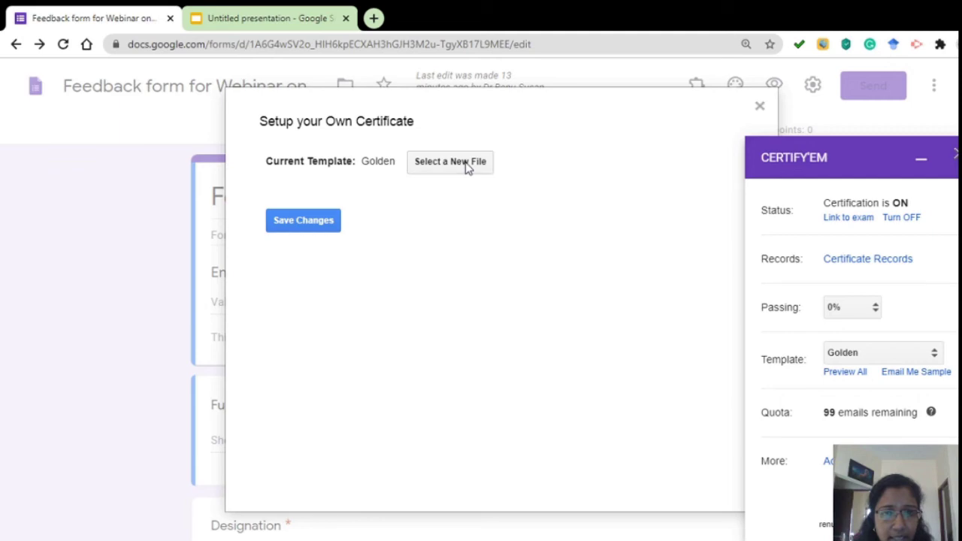
left_click(468, 164)
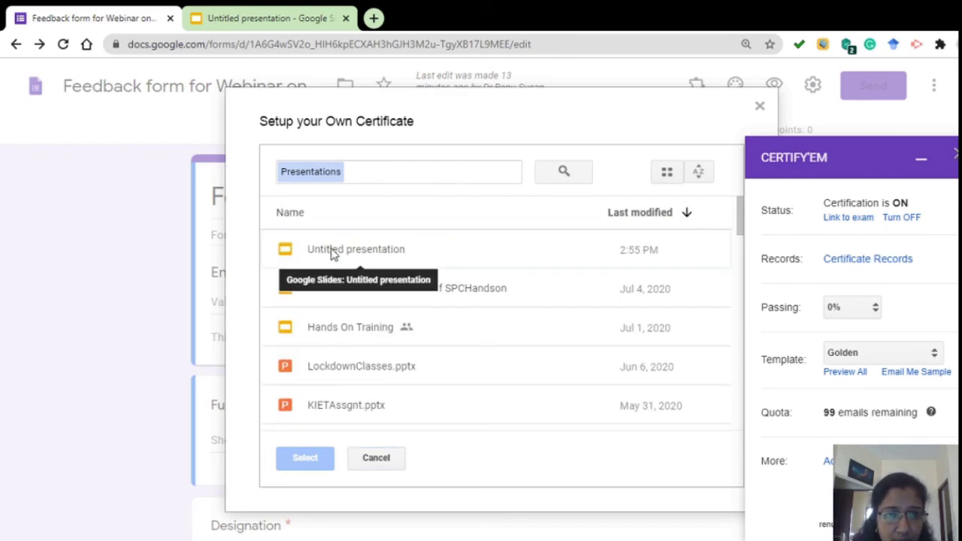
left_click(333, 254)
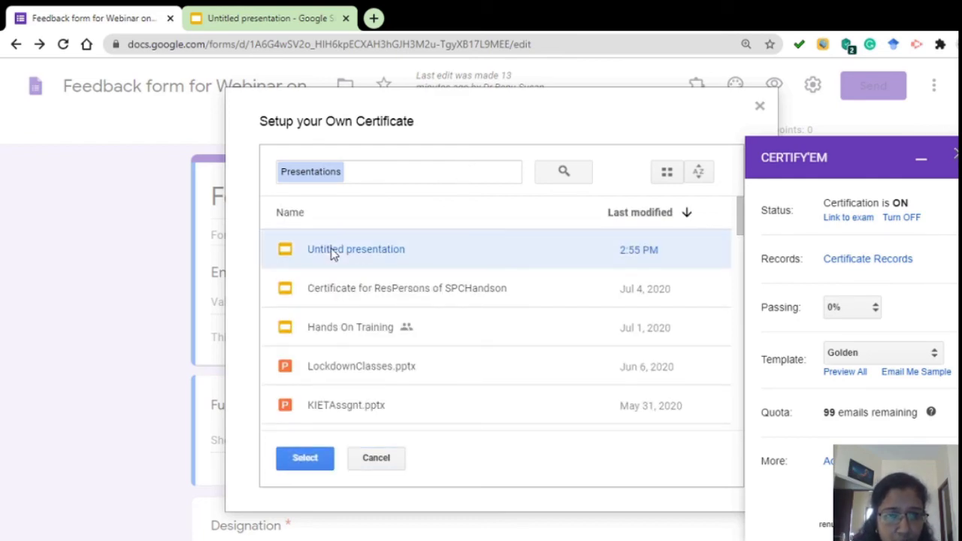
left_click(307, 465)
left_click(100, 77)
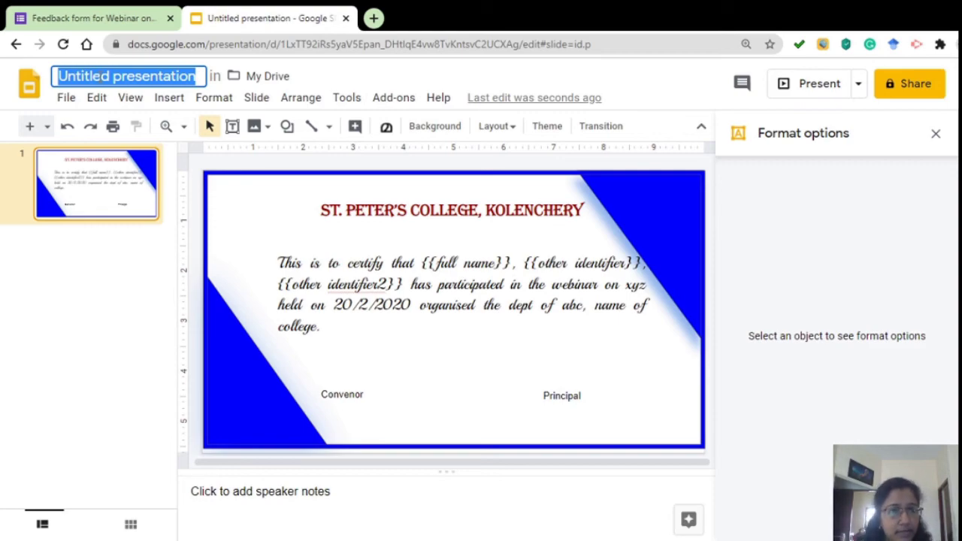
Step: Rename the presentation 'Webinar' and save it as the form's Certify'em certificate template
type("Webinar")
key("Return")
left_click(126, 13)
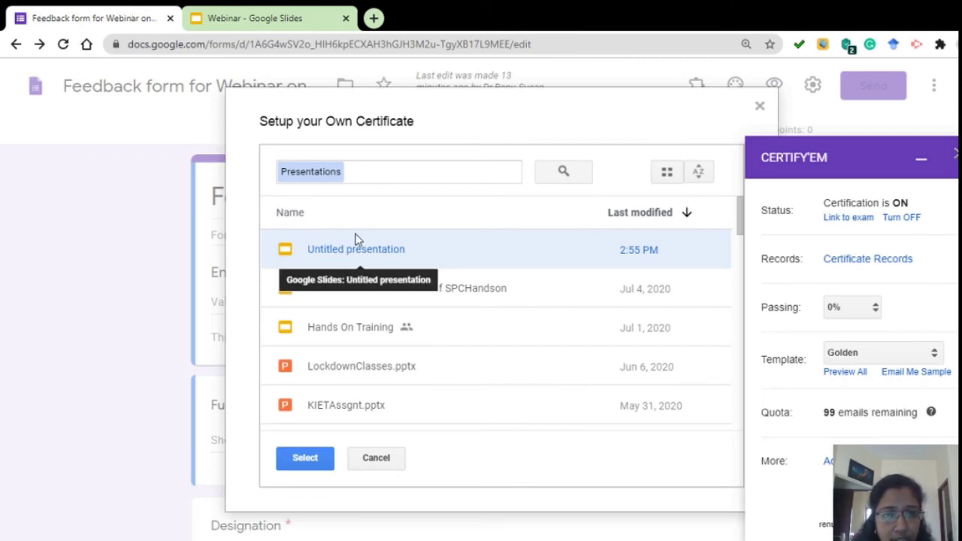
left_click(307, 460)
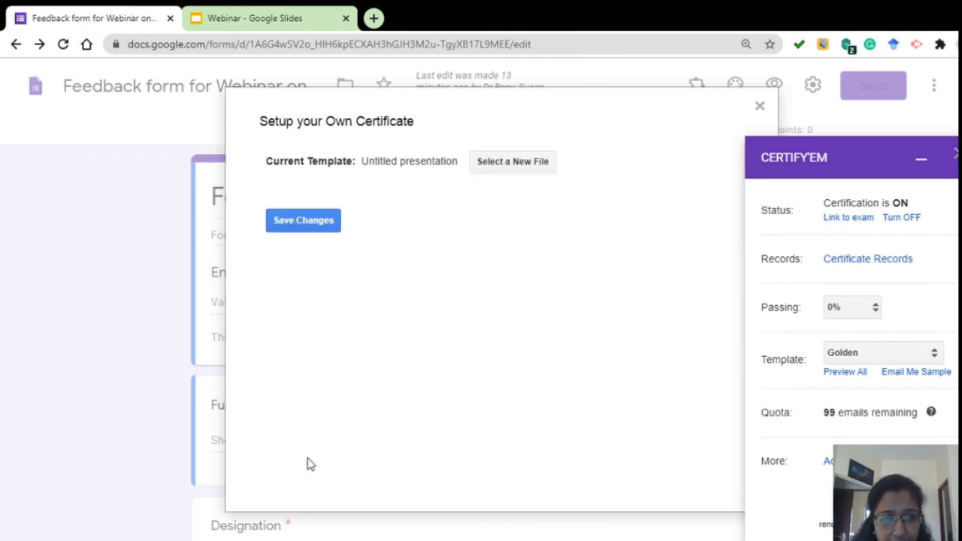
left_click(302, 226)
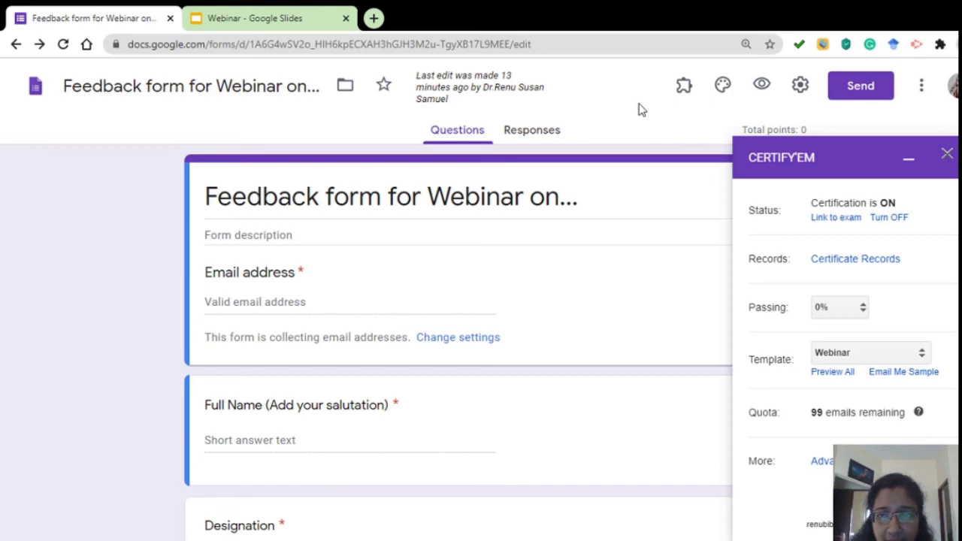
Step: Copy a shortened share link for the feedback form from the Send options
left_click(947, 154)
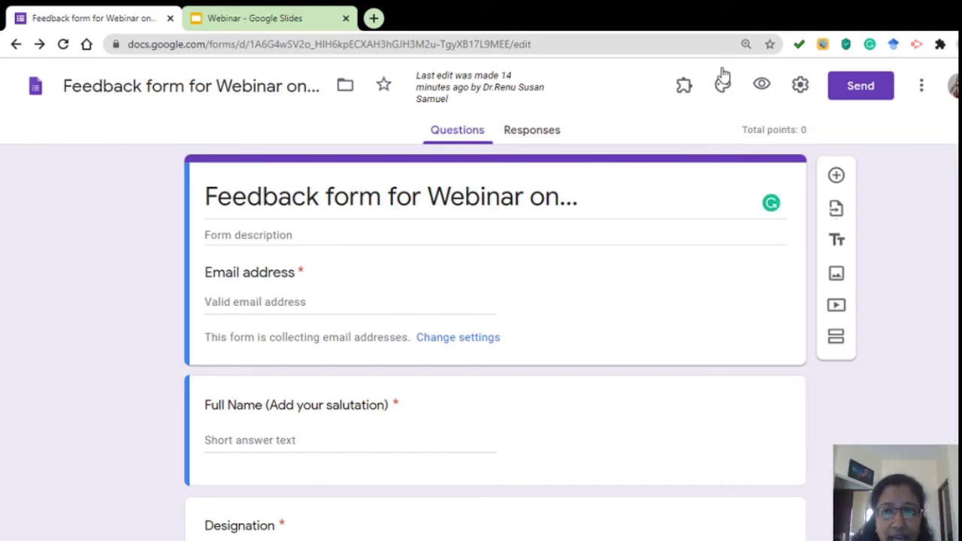
left_click(861, 87)
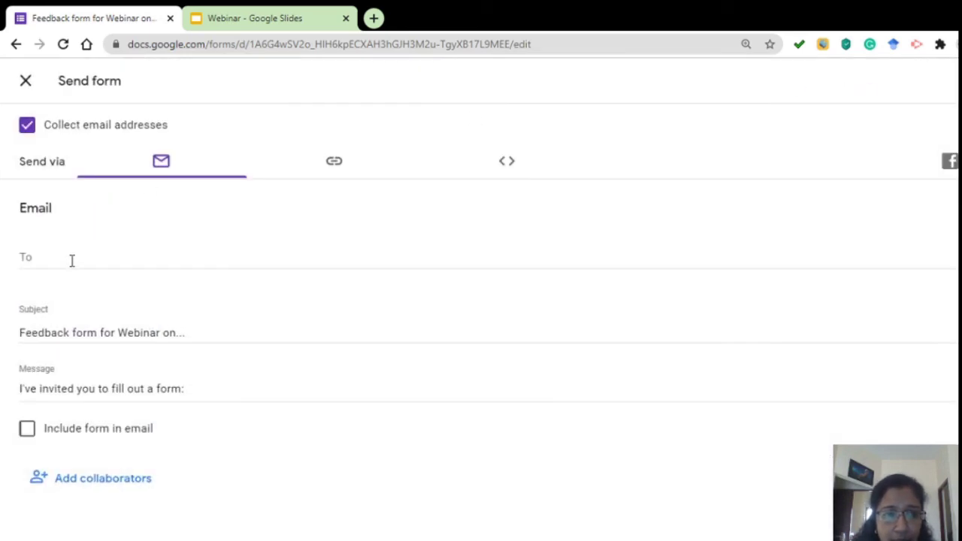
left_click(71, 260)
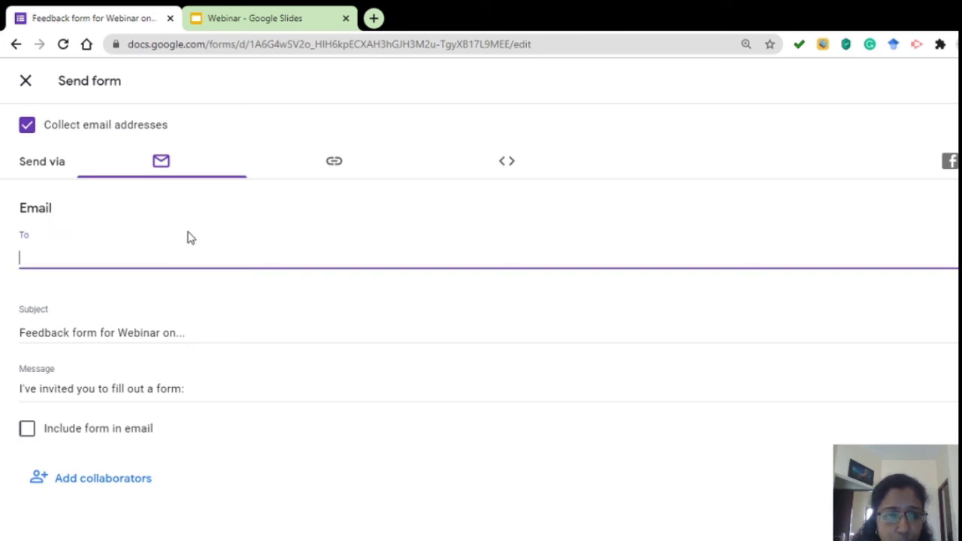
left_click(333, 166)
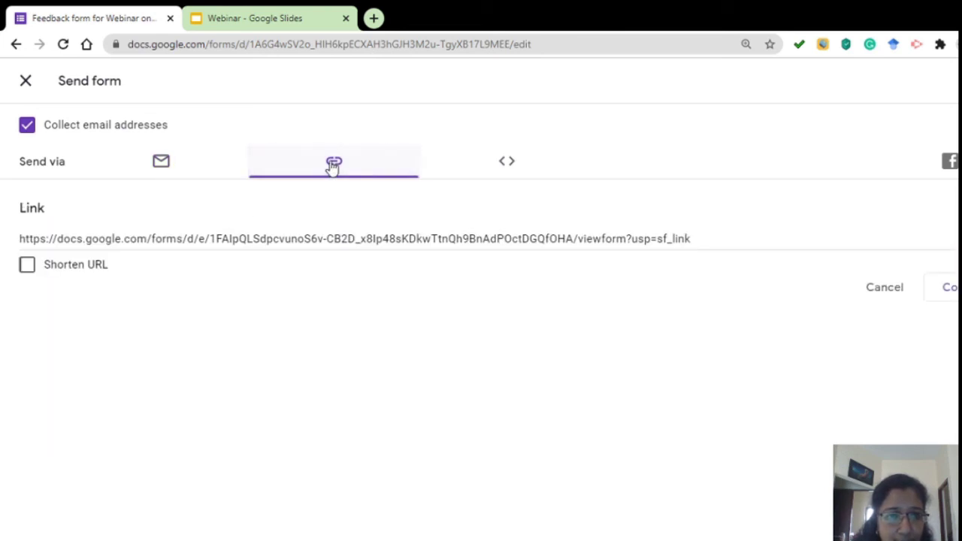
left_click(29, 271)
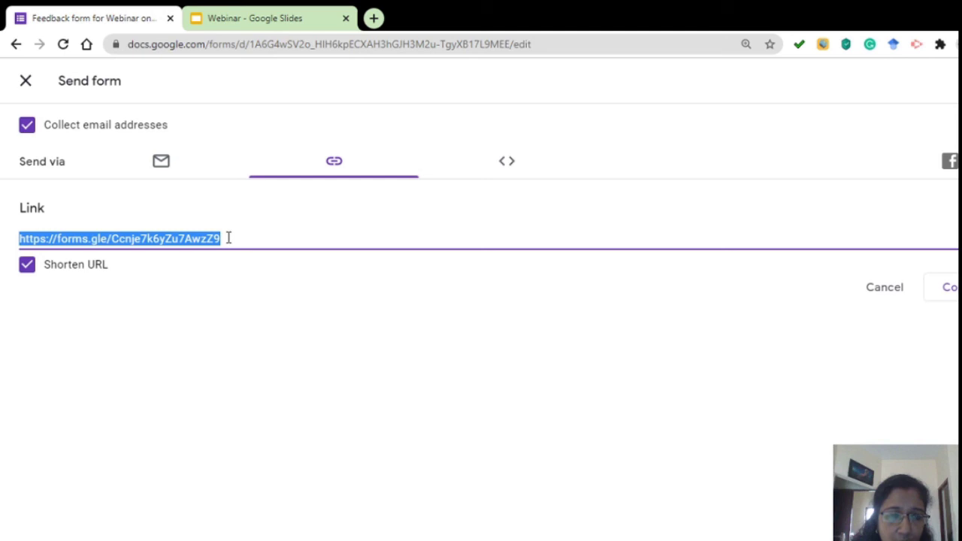
left_click(950, 287)
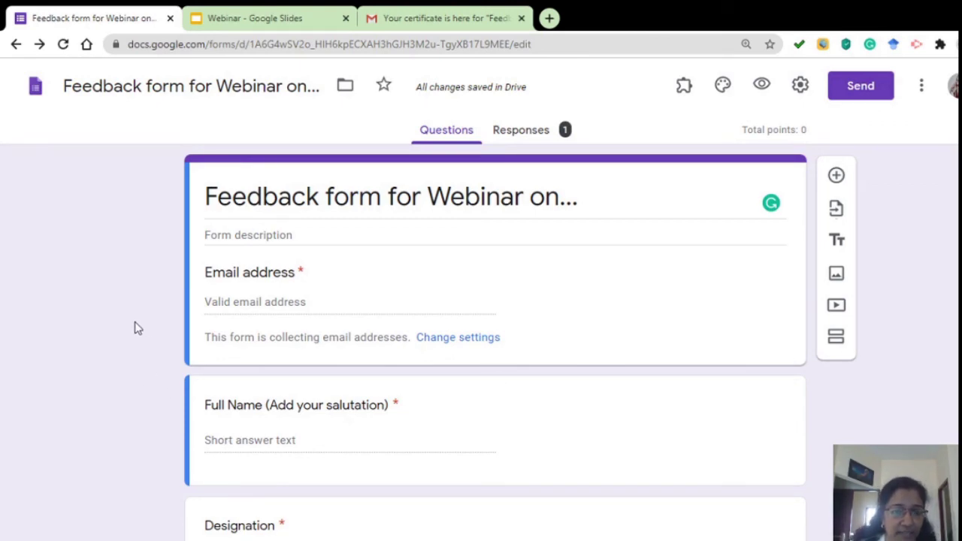
Step: Check that the emailed certificate PDF shows the respondent's name filled in
left_click(416, 13)
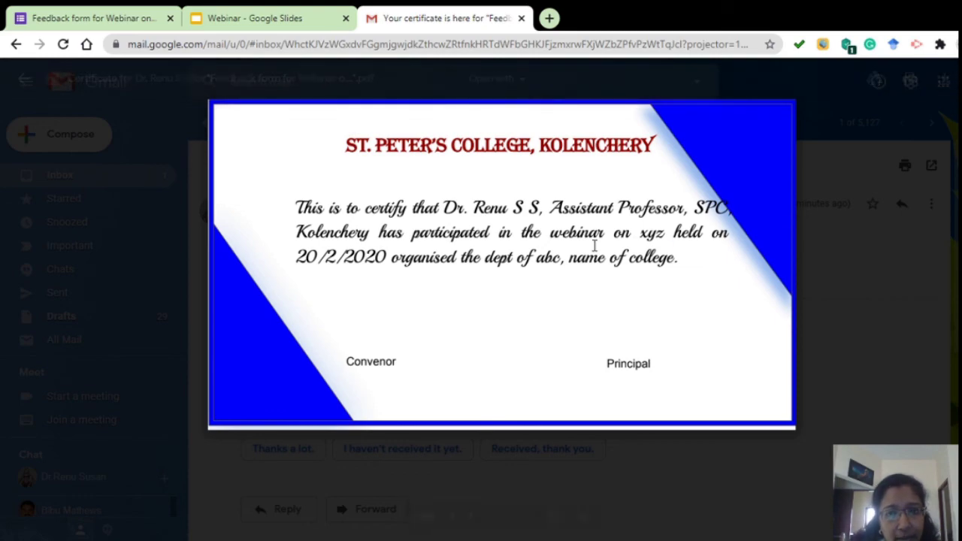
left_click_drag(445, 208, 689, 209)
left_click(728, 216)
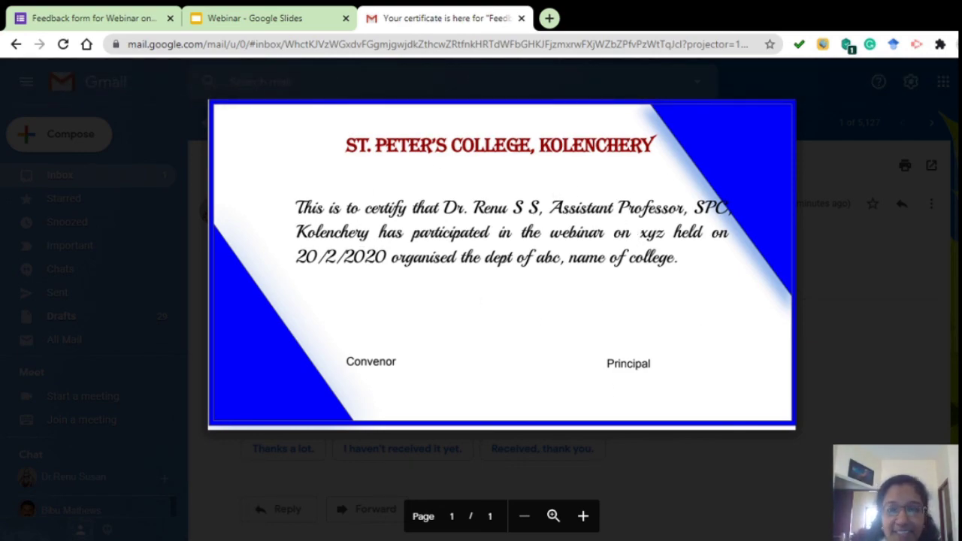
key("ctrl+w")
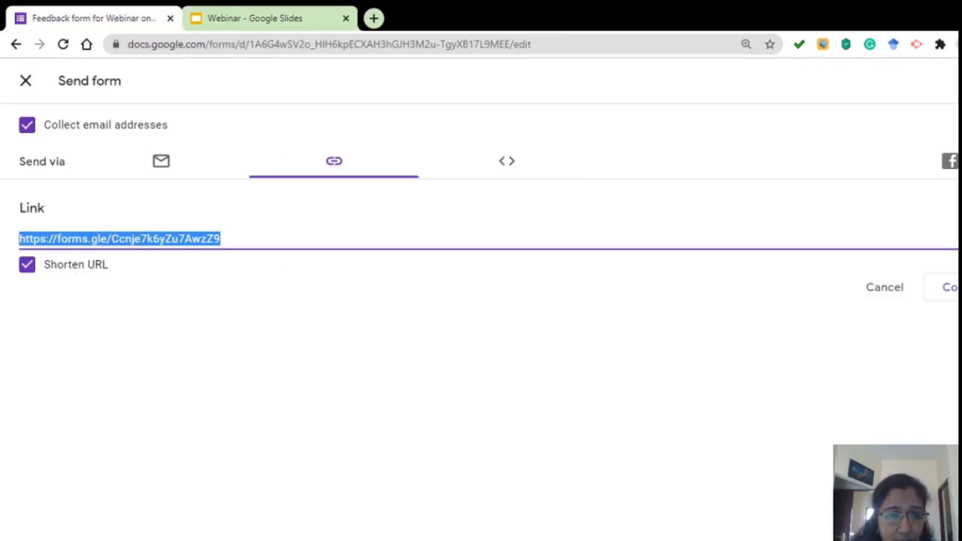